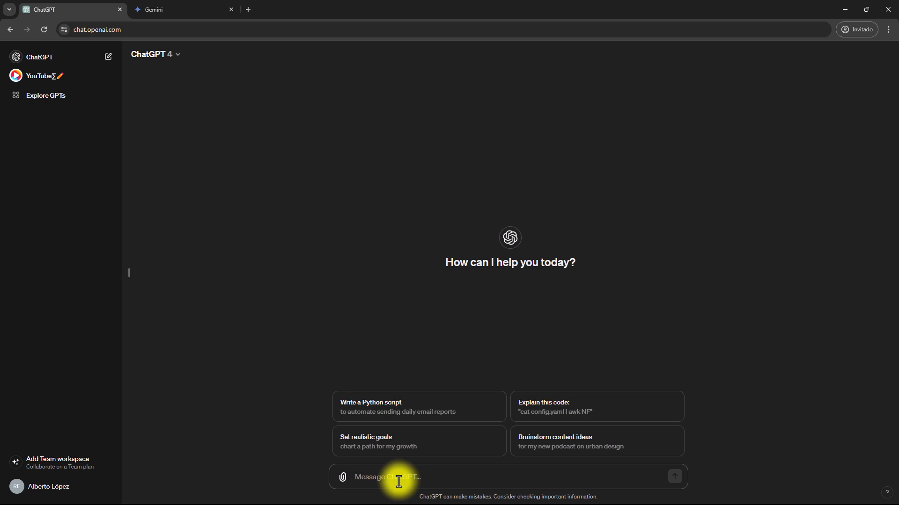
- Expand the p1 snippet in ChatGPT and send the prompt requesting a pellet-sales website structure with a differently named blog
text(p1)
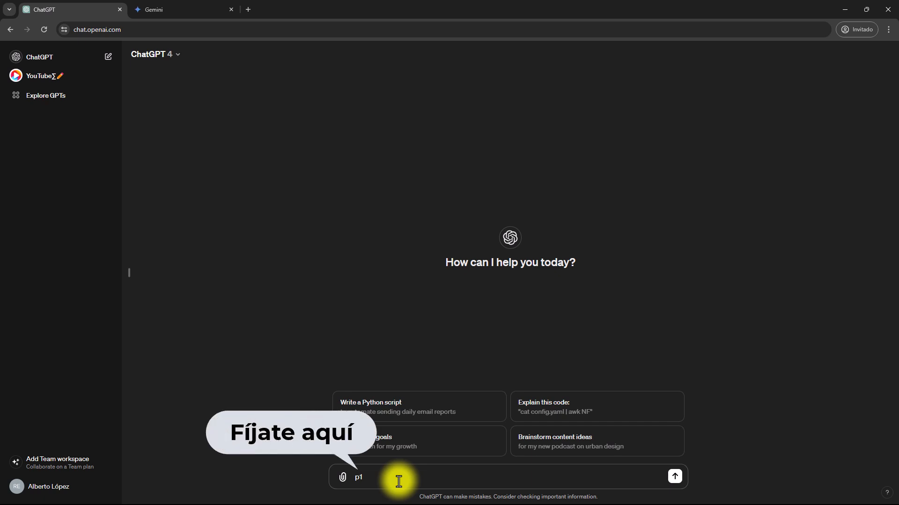
key(space)
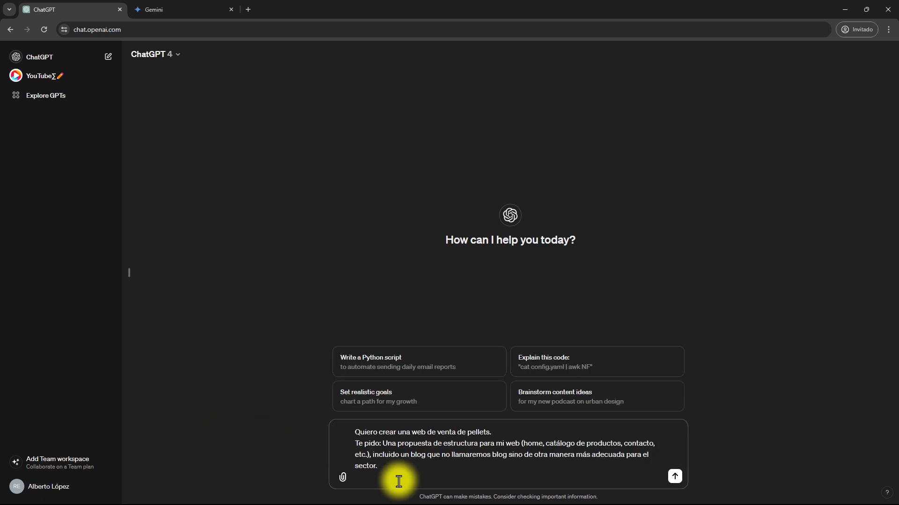
click(674, 476)
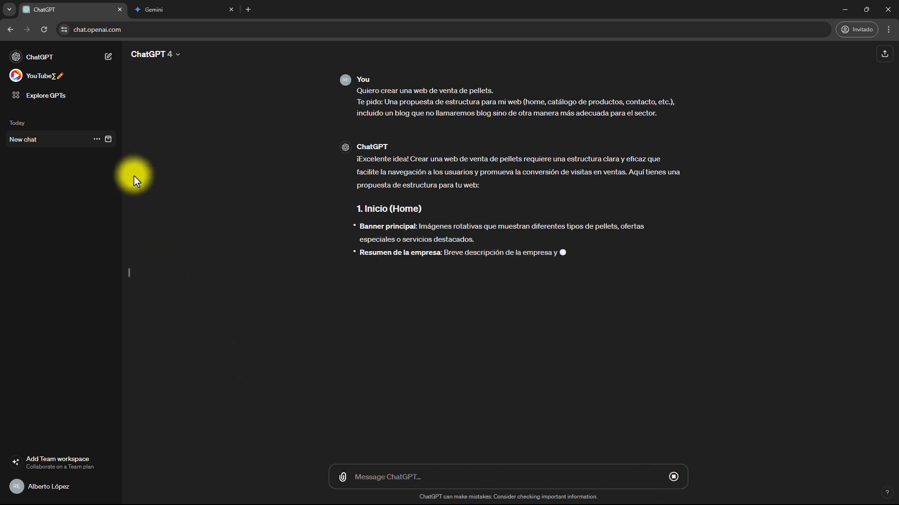
- Switch to Gemini and send the same prompt requesting a pellet-sales website structure with home, product catalogue, contact and a renamed blog
click(184, 10)
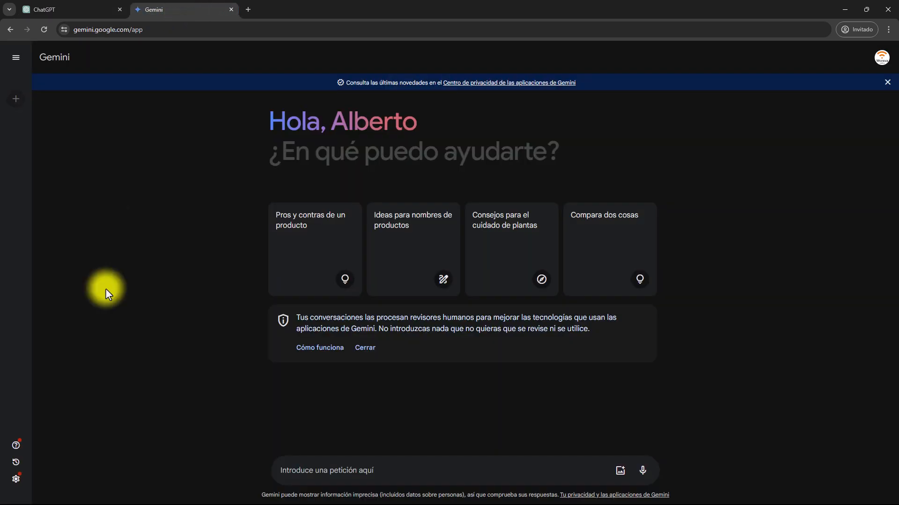
click(368, 468)
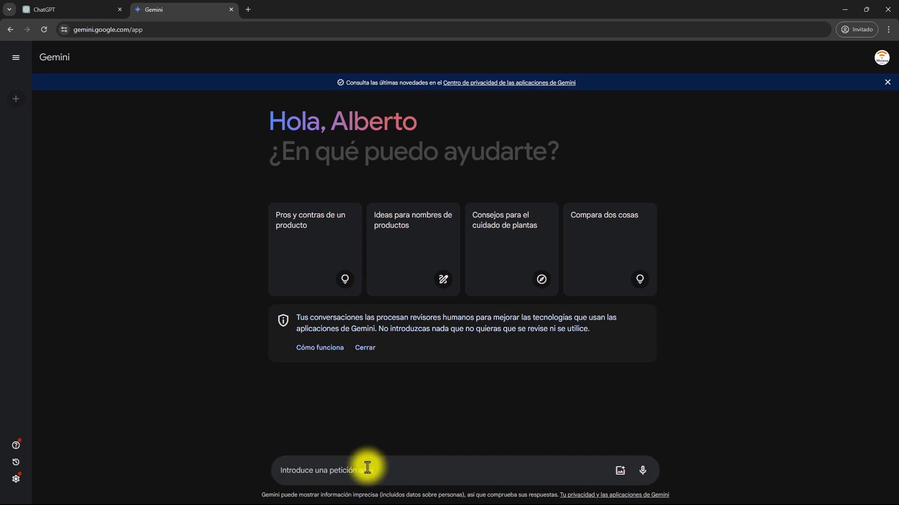
text(Quiero crear una web de venta de pellets. Te pido: Una propuesta de estructura para mi web (home, catálogo de productos, contacto, etc.), incluido un blog que no llamaremos blog sino de otra manera más adecuada para el sector.)
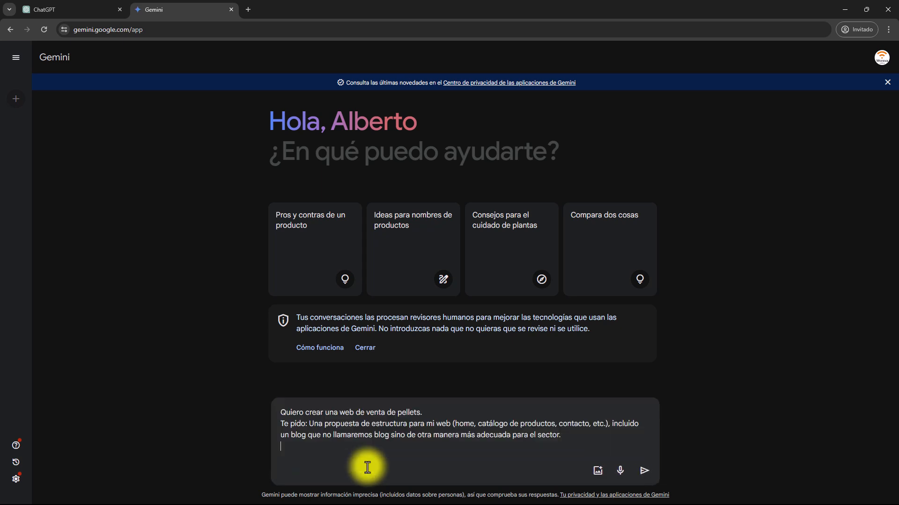
click(644, 471)
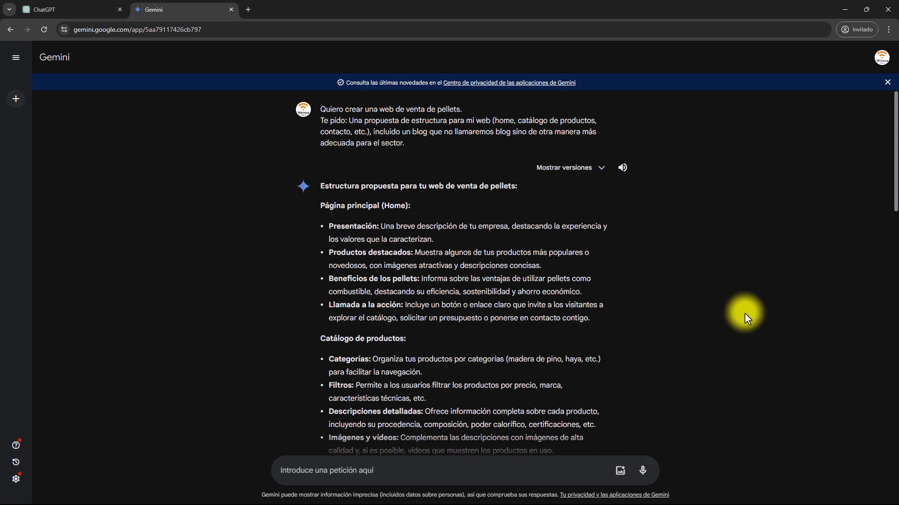
- Read through Gemini's proposed website structure, from the home page and product catalogue to the additional considerations
scroll(744, 313, down, 2)
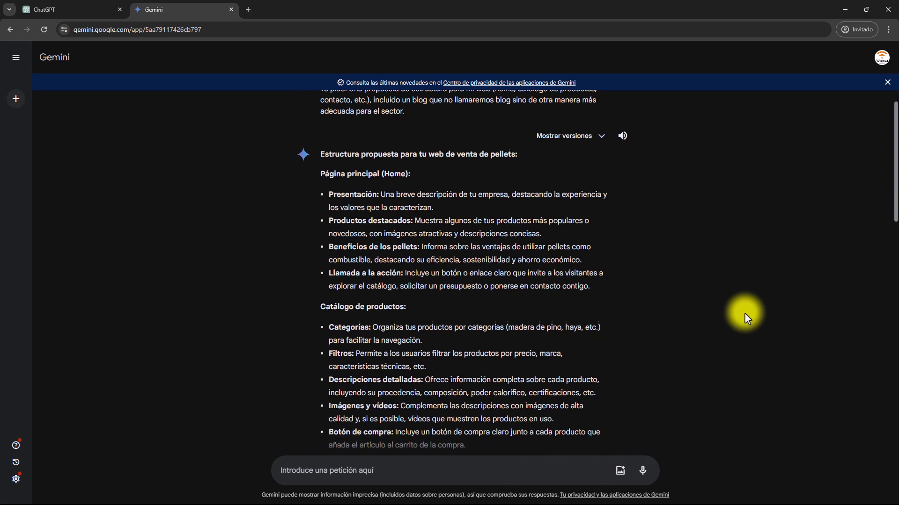
scroll(680, 269, down, 4)
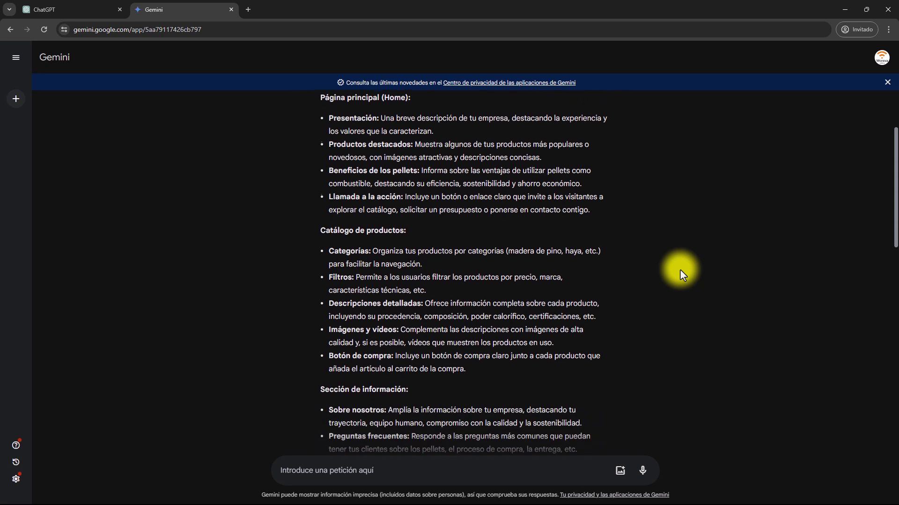
scroll(679, 269, down, 5)
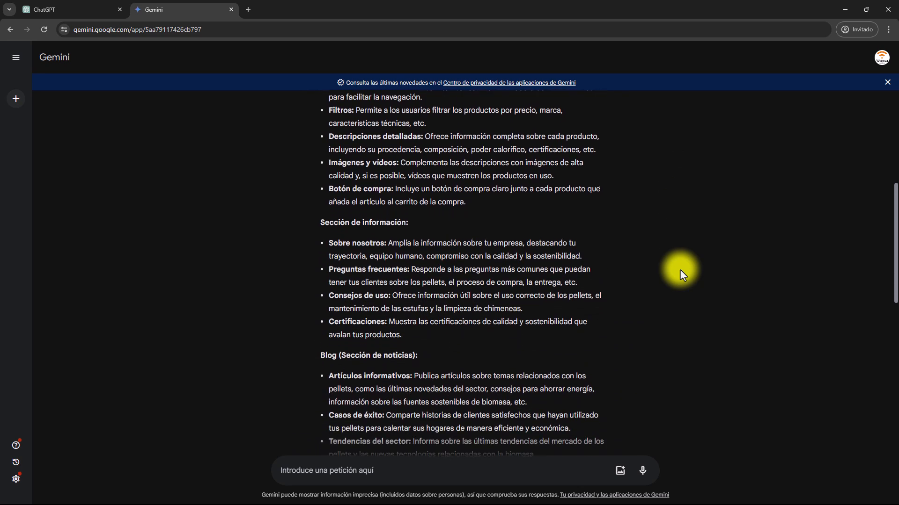
scroll(679, 268, down, 3)
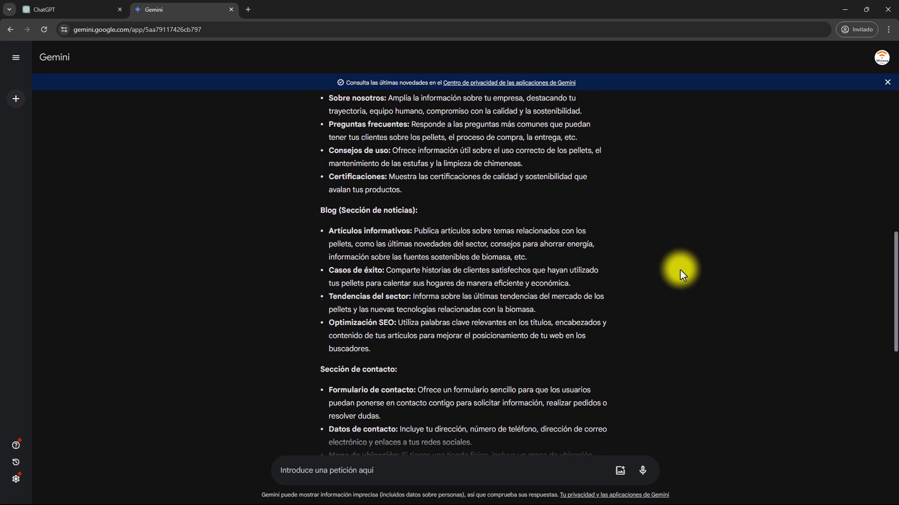
scroll(679, 268, down, 2)
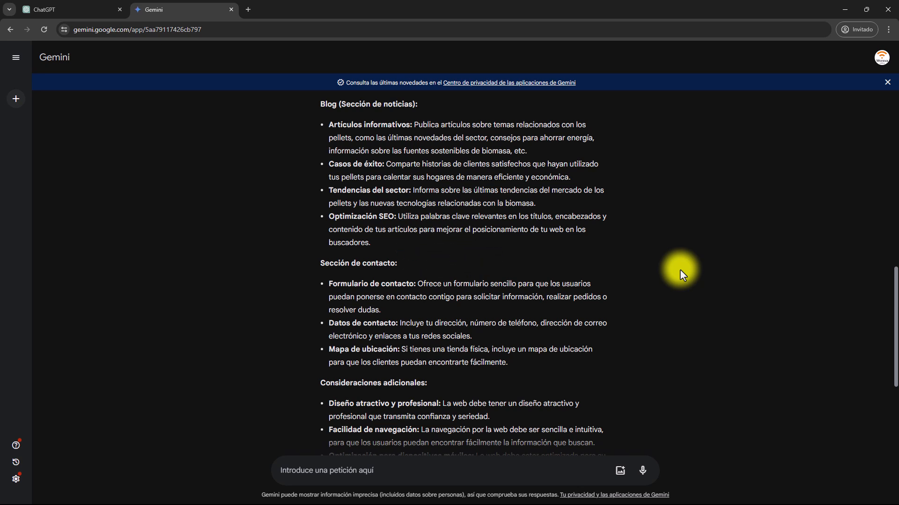
scroll(680, 273, down, 4)
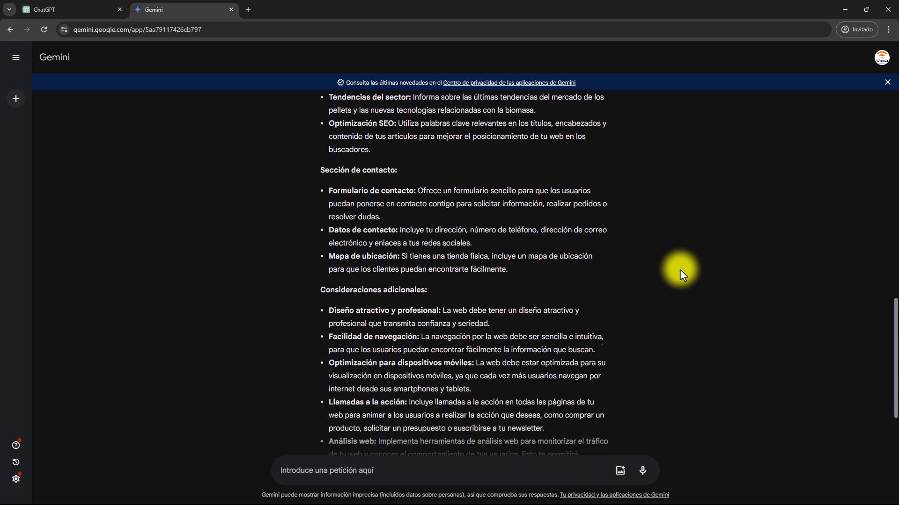
scroll(680, 272, down, 1)
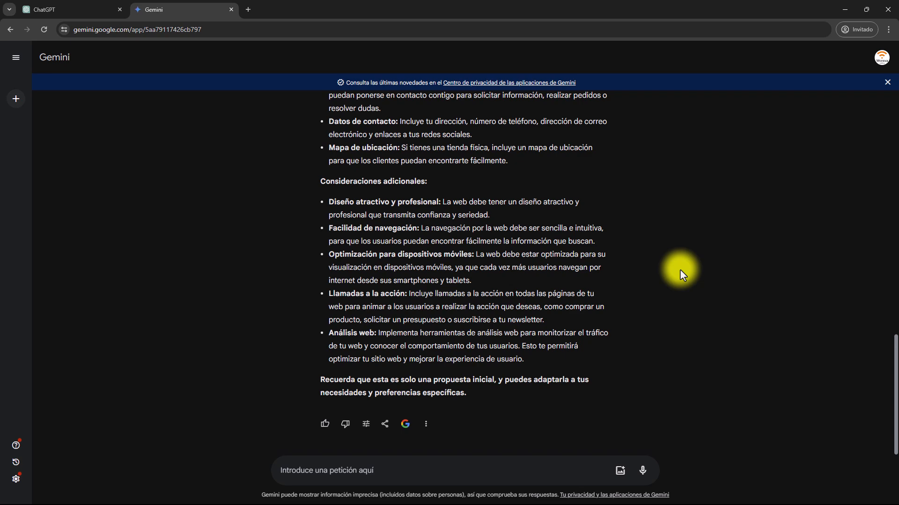
- Switch to ChatGPT and review its proposed pellet website structure from the home section through to the closing summary
click(75, 12)
scroll(234, 184, up, 5)
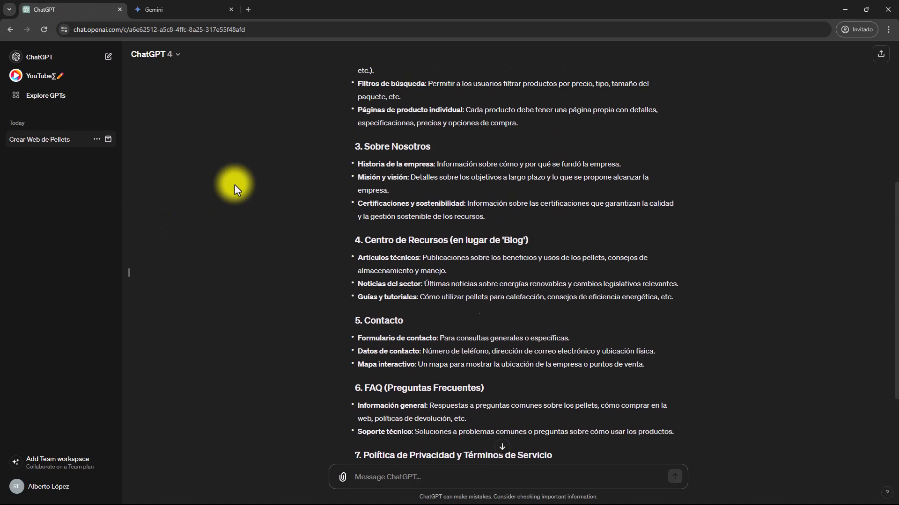
scroll(234, 184, up, 3)
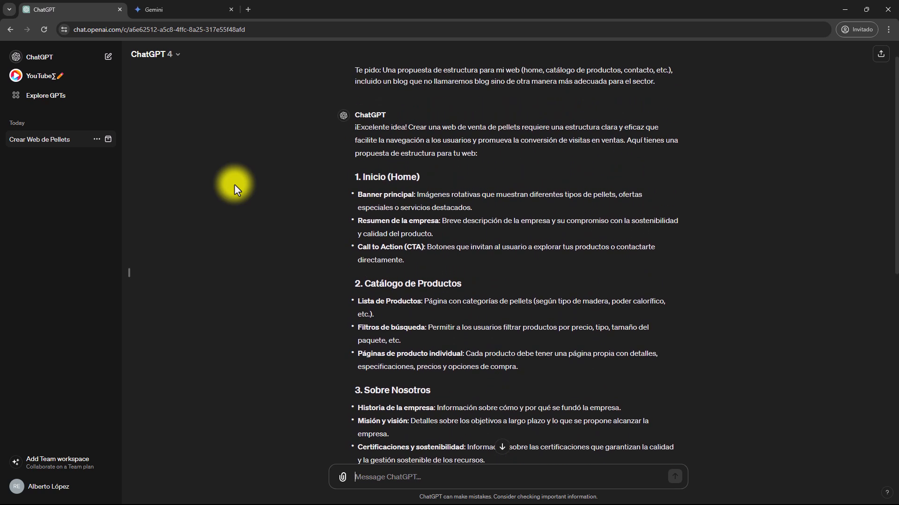
scroll(234, 184, down, 3)
scroll(234, 183, down, 2)
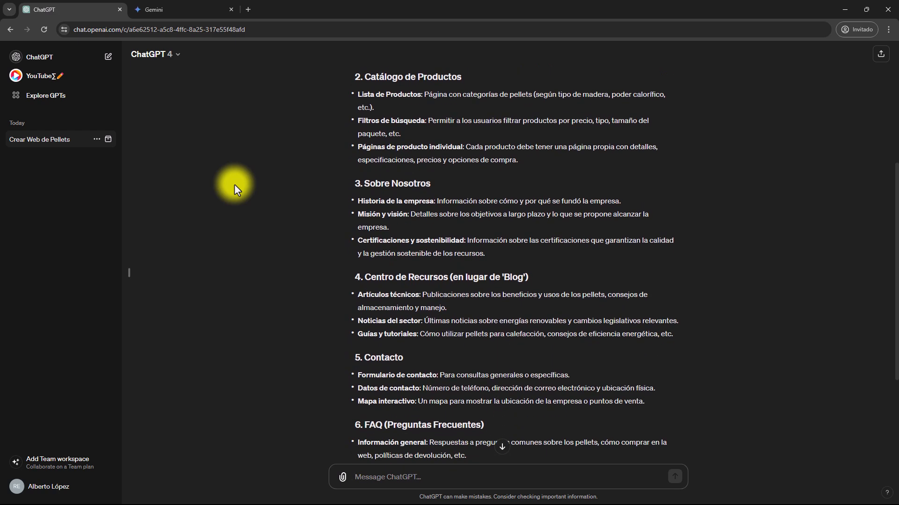
scroll(234, 184, down, 3)
scroll(234, 185, down, 2)
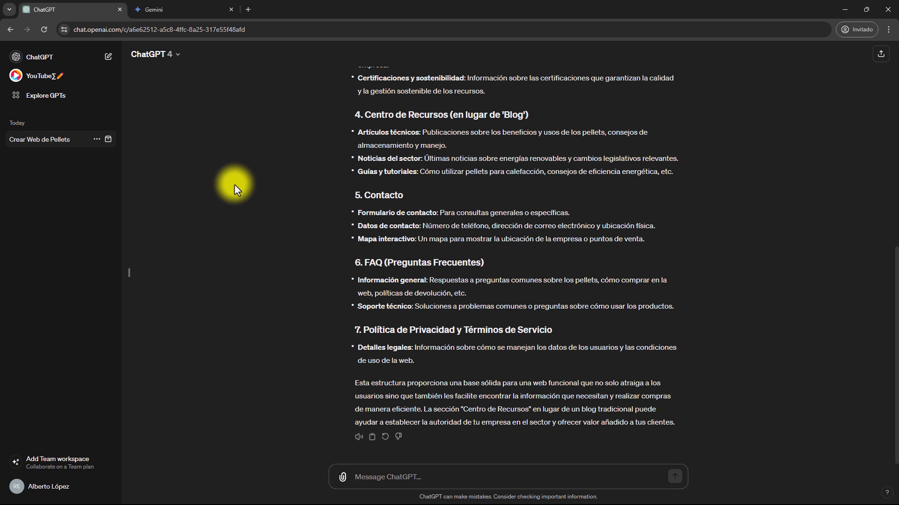
- Expand the p2 snippet and send ChatGPT the request for a blog "Topical map" and 25 short blog name proposals
text(p2)
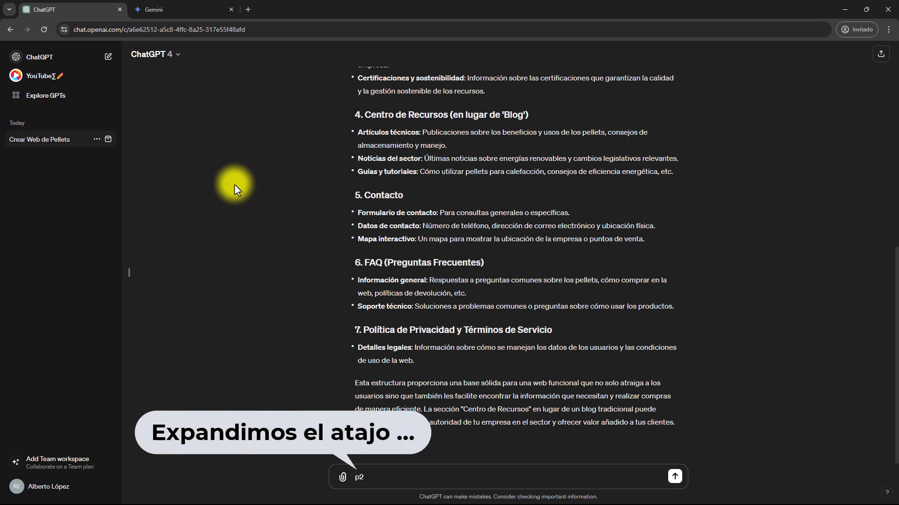
key(space)
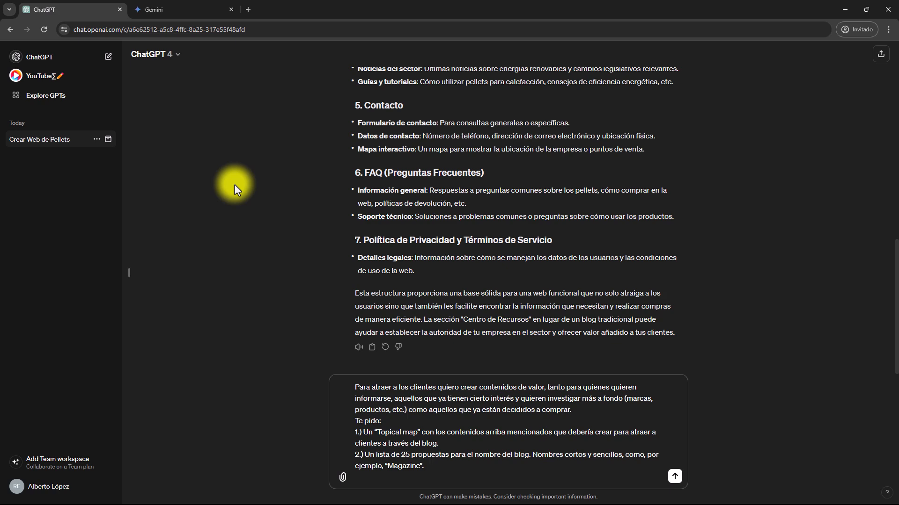
click(674, 477)
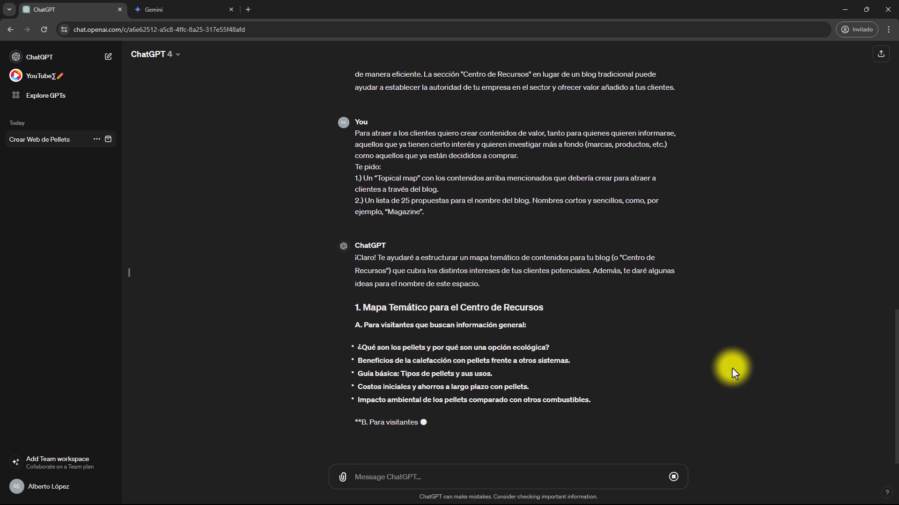
- Switch to Gemini and send it the same request for a "Topical map" and 25 short blog name proposals
click(194, 9)
click(333, 470)
key(ctrl+v)
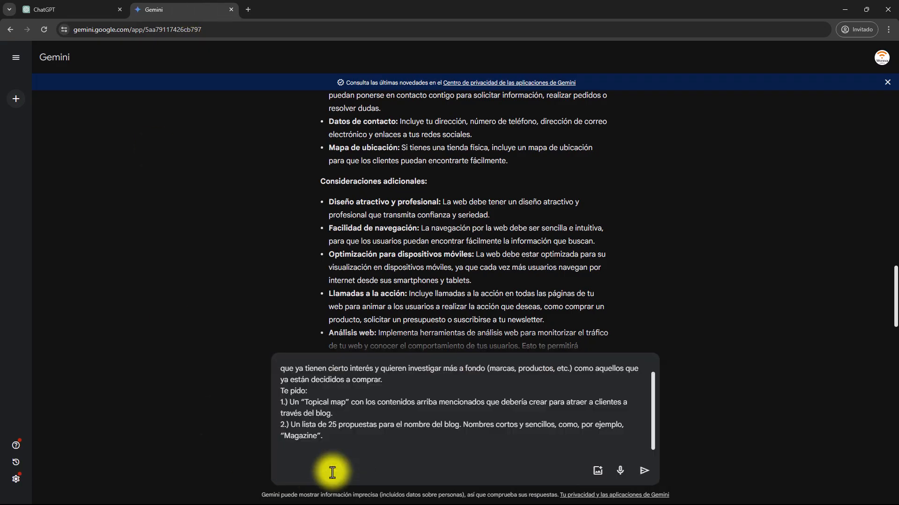
click(644, 470)
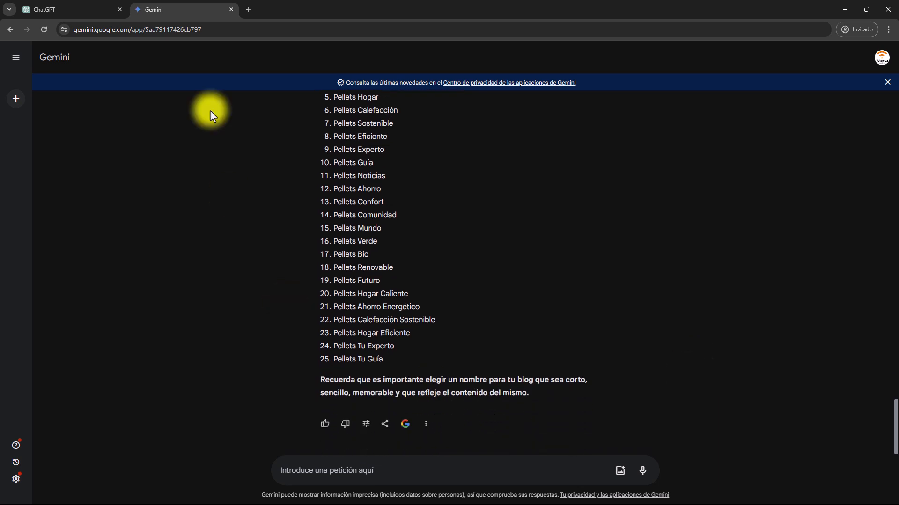
- Switch to ChatGPT and review its thematic content map by visitor type and its list of blog name proposals
click(91, 8)
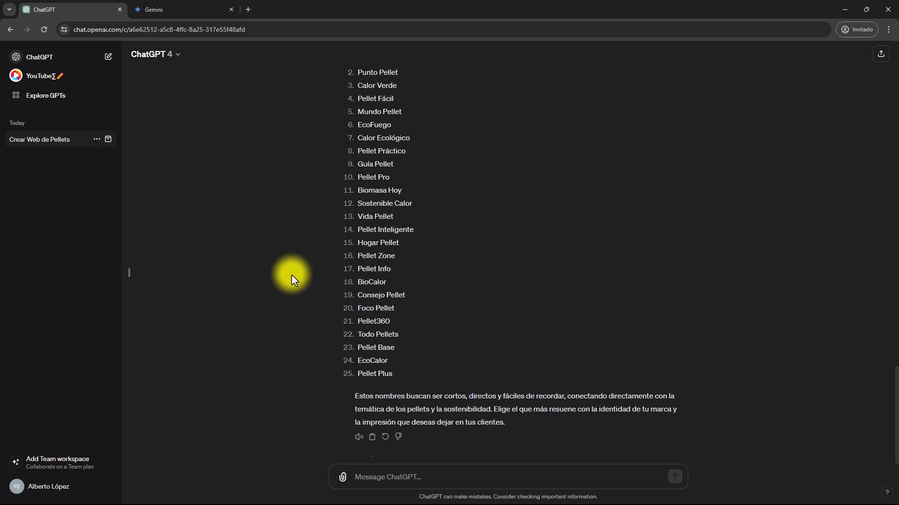
scroll(291, 275, up, 10)
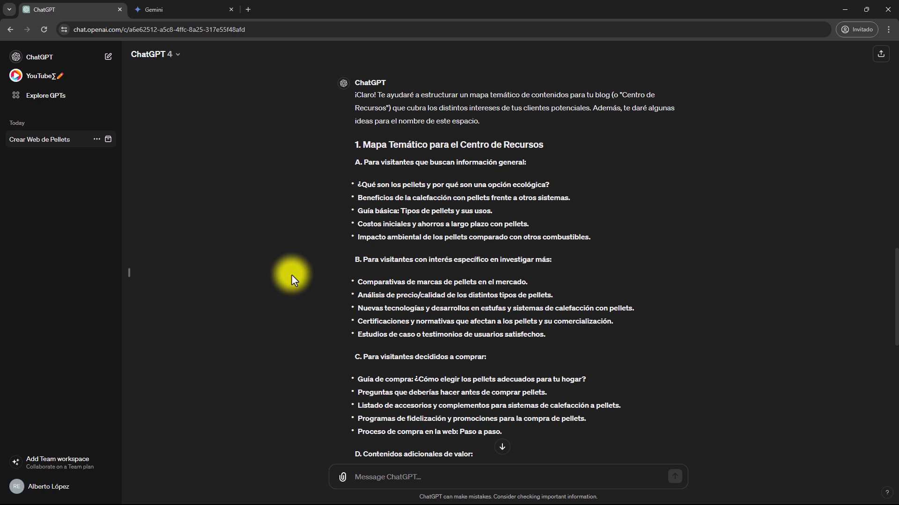
scroll(292, 274, down, 2)
scroll(291, 274, down, 2)
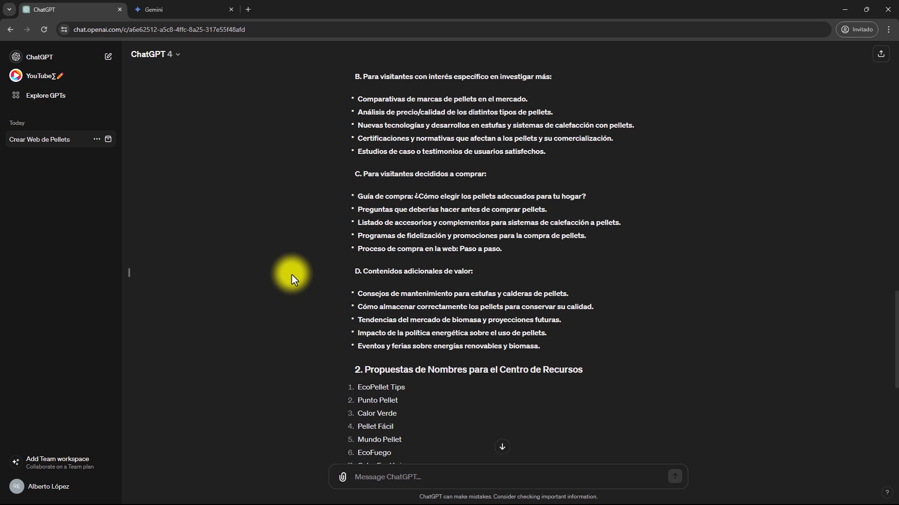
scroll(291, 274, down, 1)
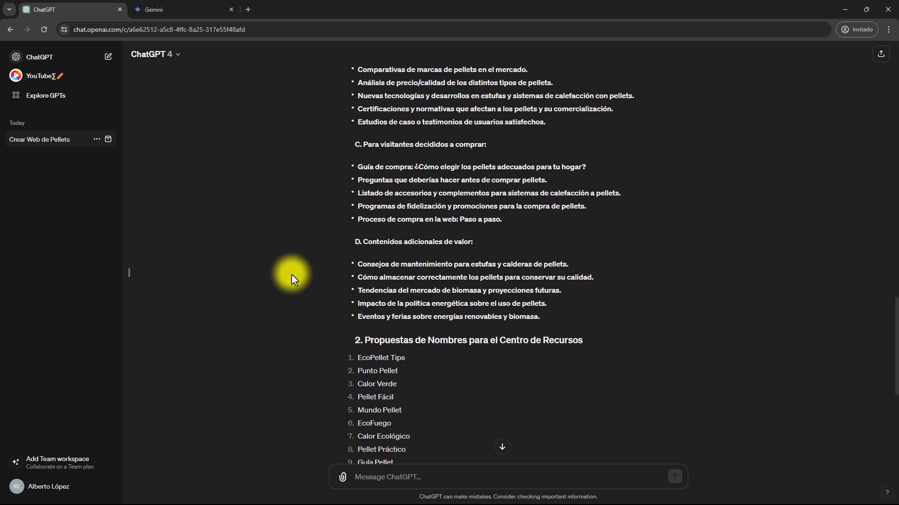
scroll(291, 274, down, 3)
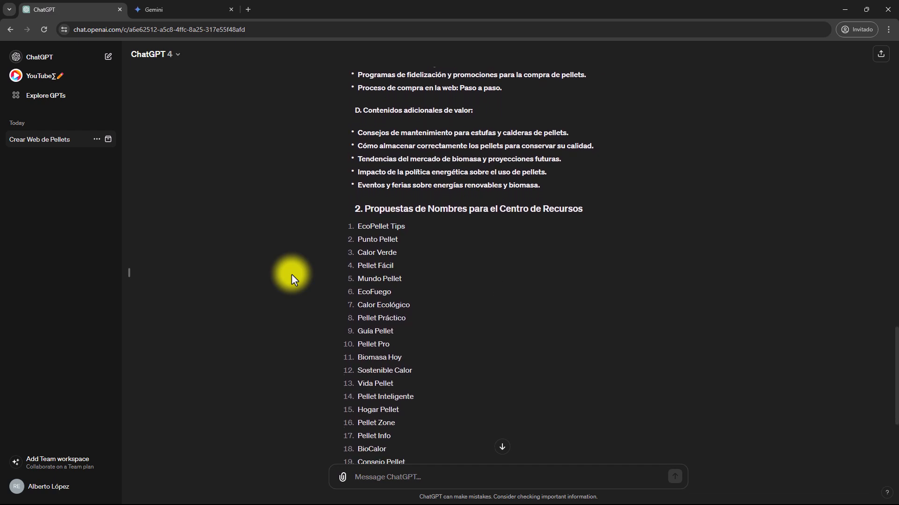
scroll(291, 274, down, 2)
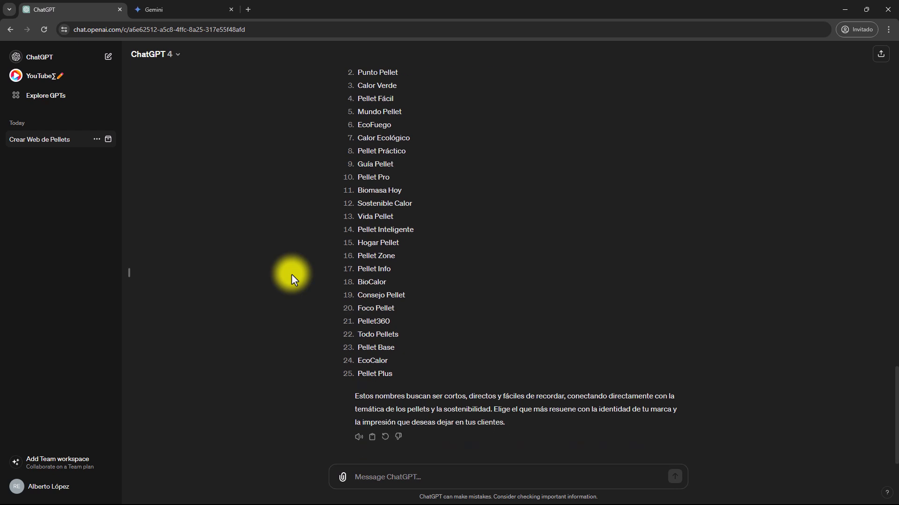
- Expand the p3 snippet and ask ChatGPT for a detailed content map on this basis, with concrete titles for blog posts
click(395, 476)
text(¿Puedes elaborarme sobre esta base un mapa de contenidos detallado, con títulos concretos para entradas del blog?)
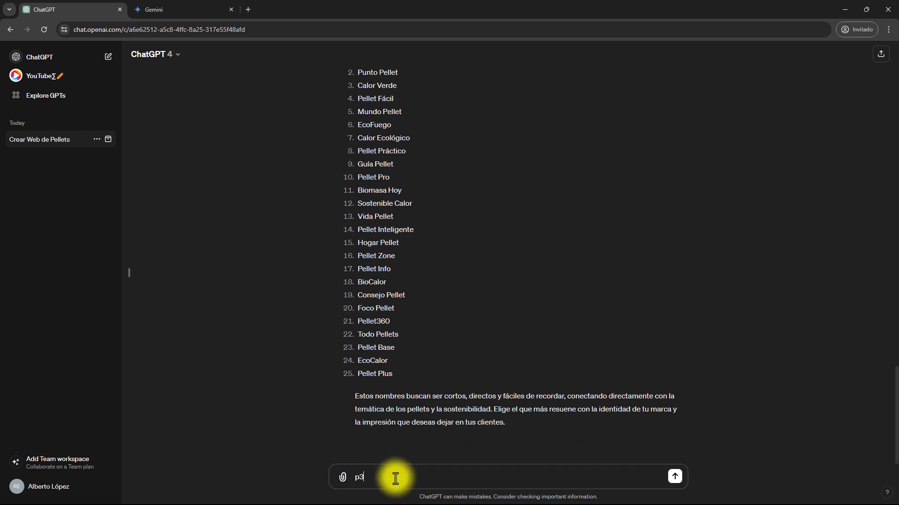
click(674, 476)
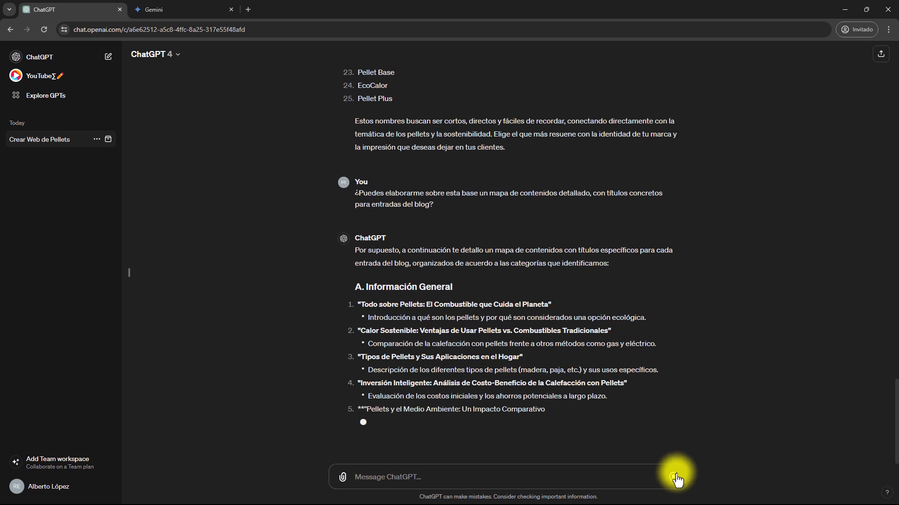
- Switch to Gemini and send "¿Puedes elaborarme sobre esta base un mapa de contenidos detallado, con títulos concretos para entradas del blog?"
click(199, 9)
click(352, 466)
text(¿Puedes elaborarme sobre esta base un mapa de contenidos detallado, con títulos concretos para entradas del blog?)
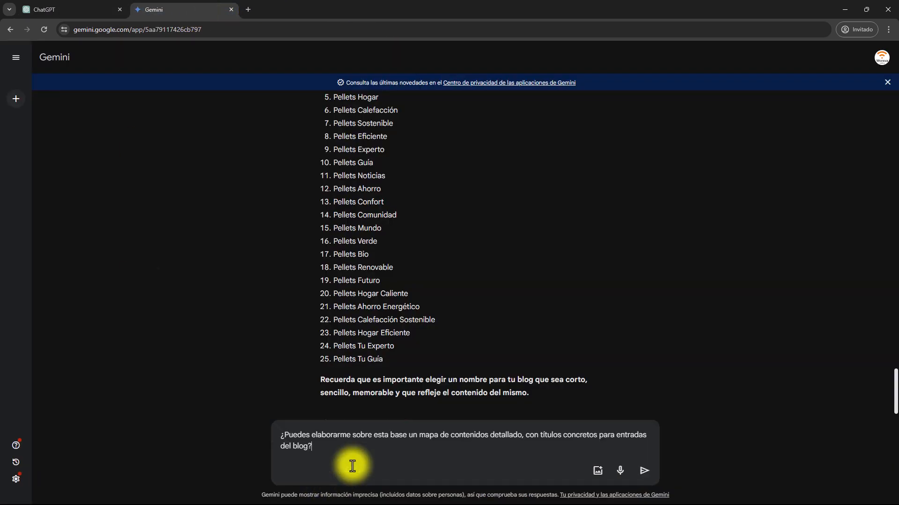
key(Return)
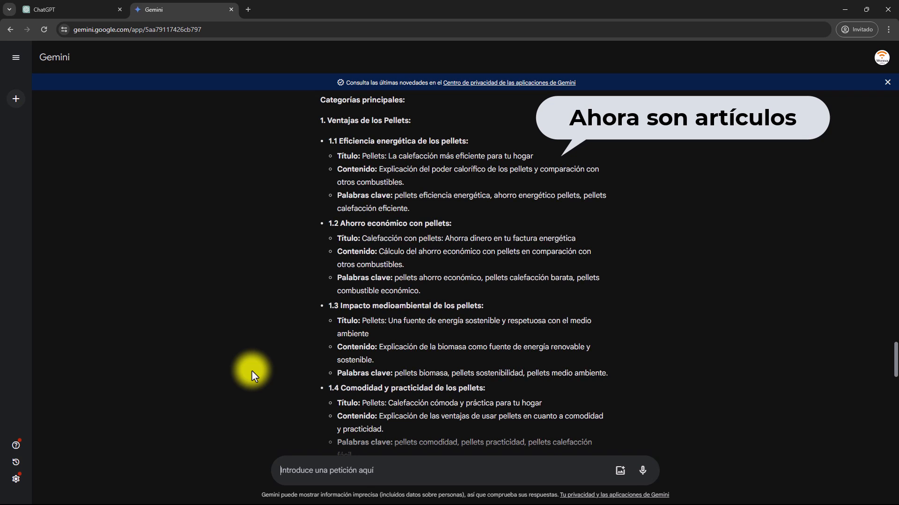
- Review Gemini's detailed content map of pellet blog articles, from the advantages section through the usage tips
scroll(251, 369, down, 6)
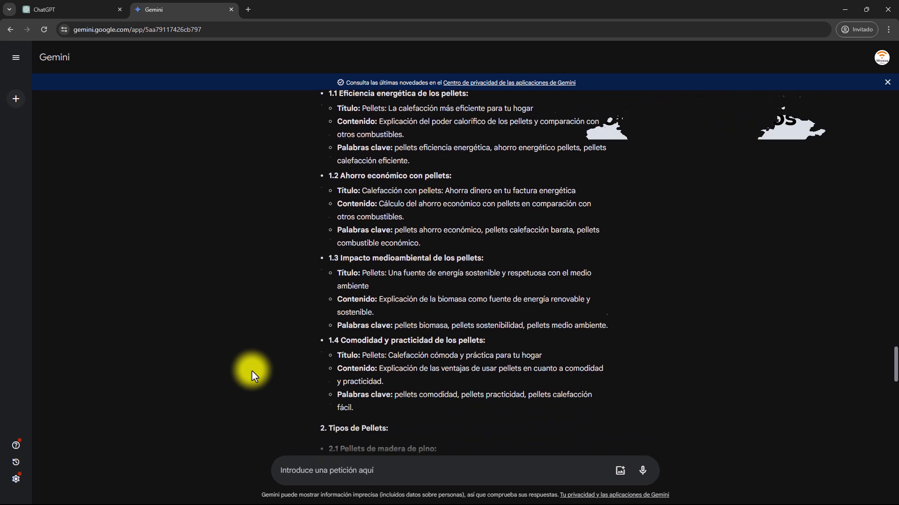
scroll(251, 370, down, 2)
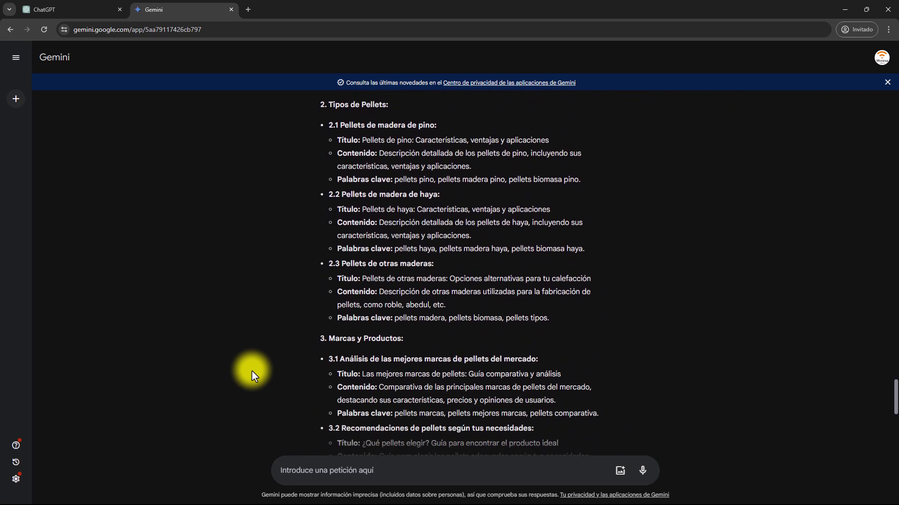
scroll(251, 370, down, 5)
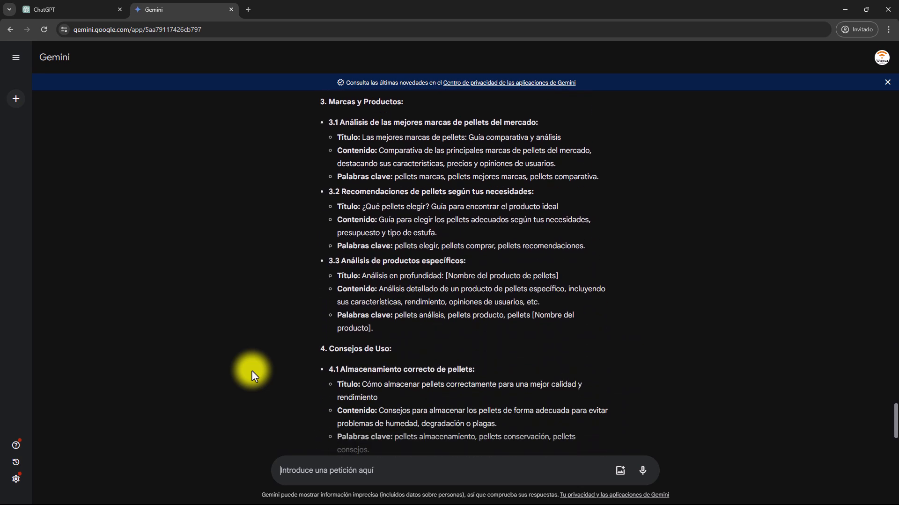
scroll(251, 370, down, 4)
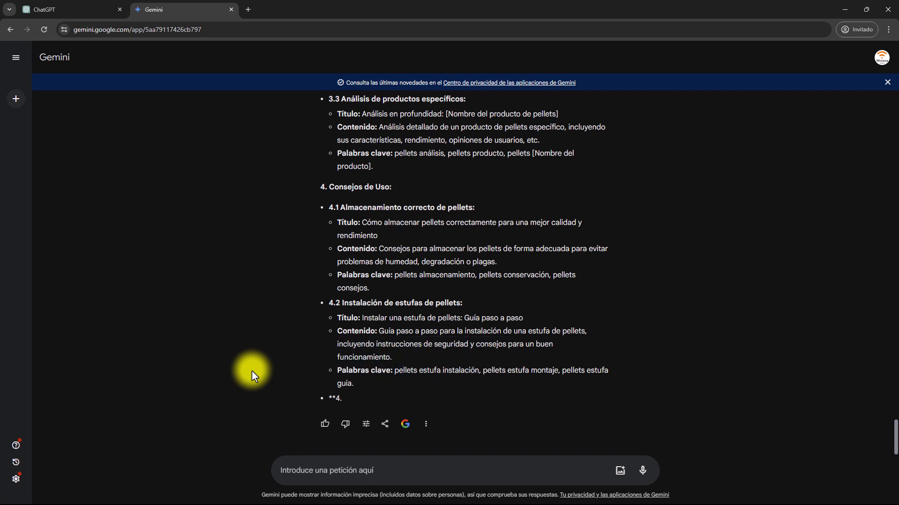
- Send Gemini the message "continua" and look through the rest of the content map
text(contn)
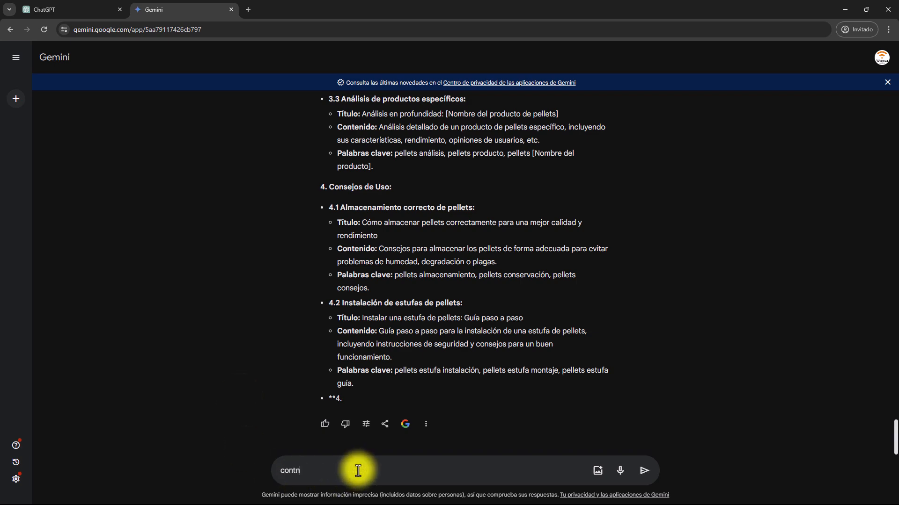
key(BackSpace)
text(inua)
key(Return)
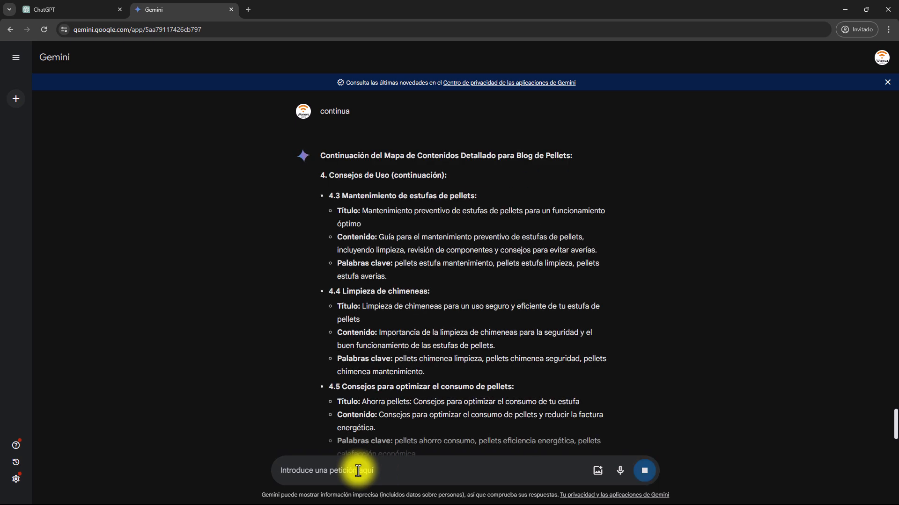
scroll(186, 342, down, 3)
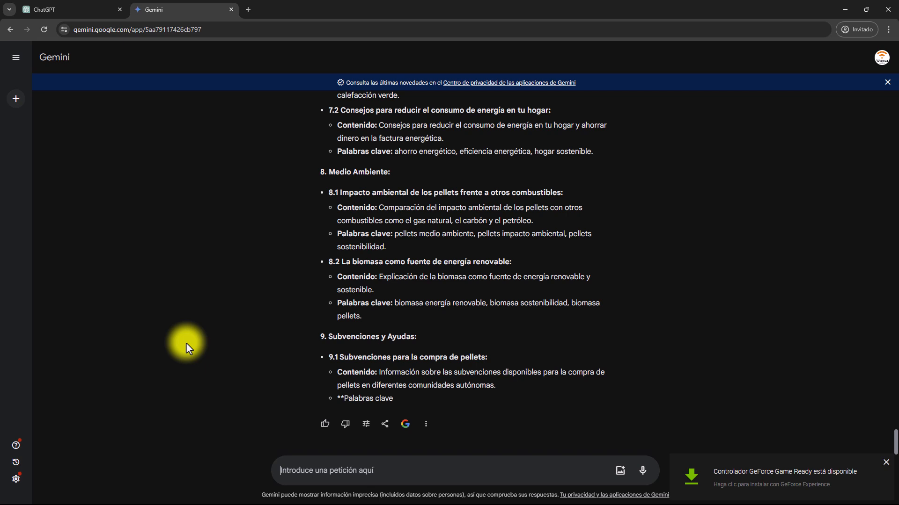
- Switch to ChatGPT and review its detailed content map with blog post titles, sections A to D
click(86, 9)
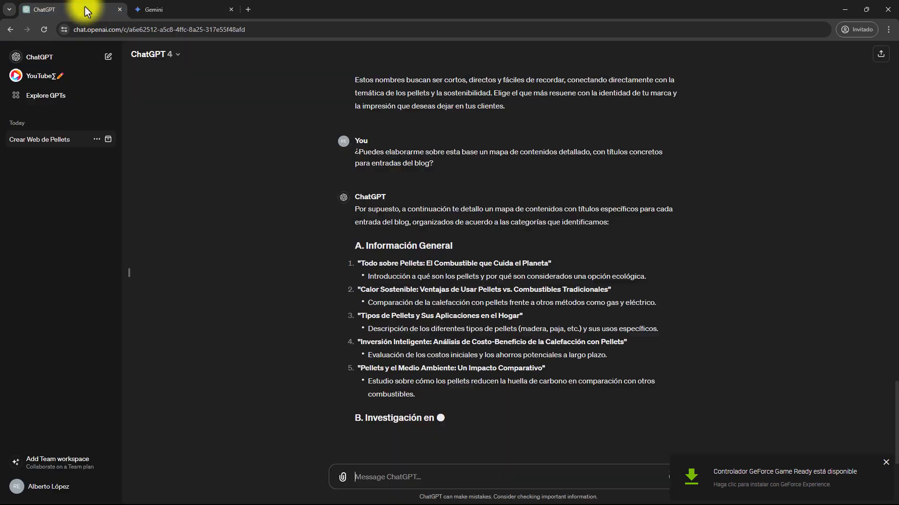
scroll(219, 272, up, 8)
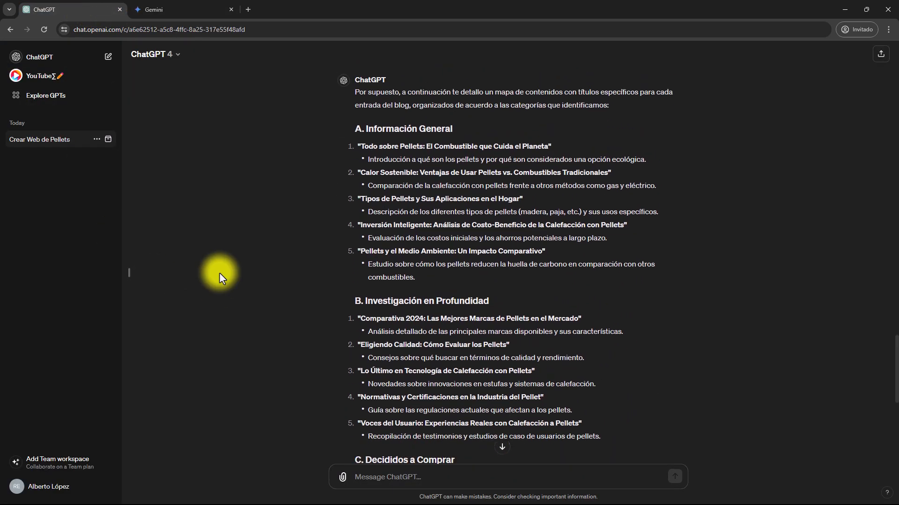
scroll(219, 273, down, 5)
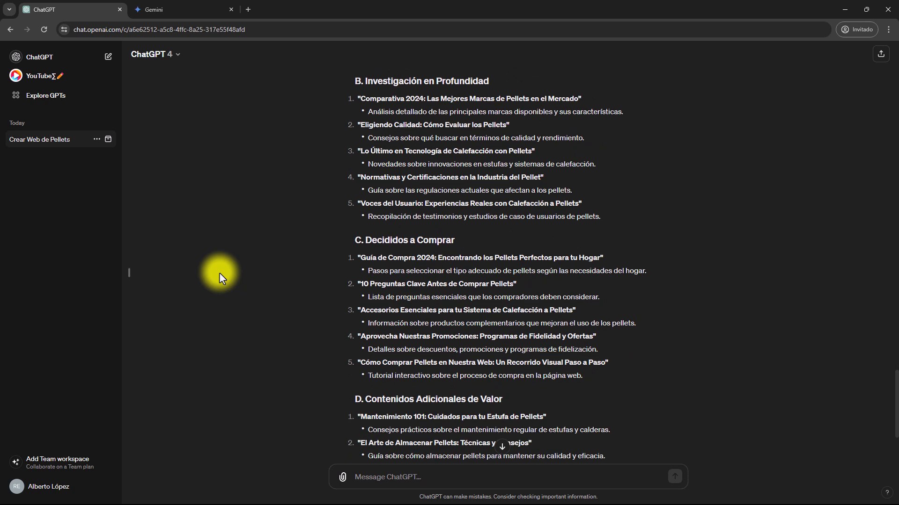
scroll(219, 272, down, 4)
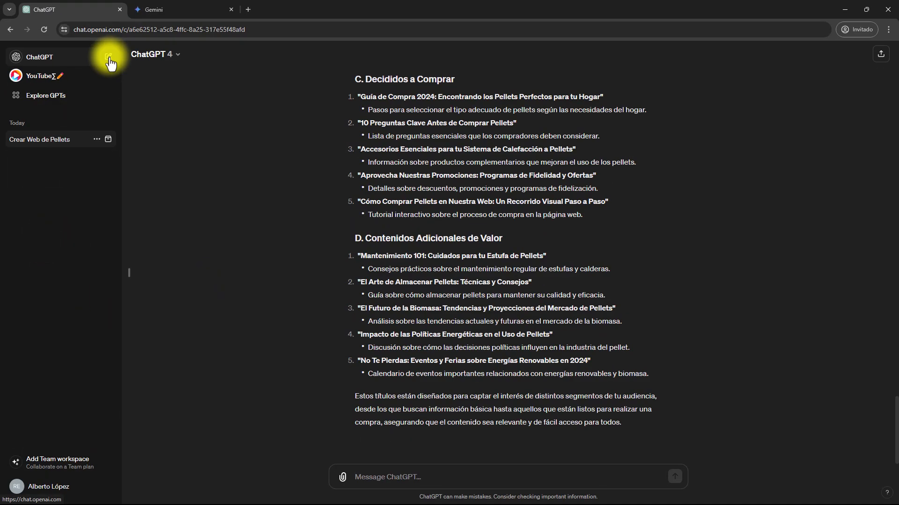
- Start a new ChatGPT chat and send the first-part prompt for "Qué son los pellets y por qué son una fuente de energía limpia y sostenible"
click(109, 58)
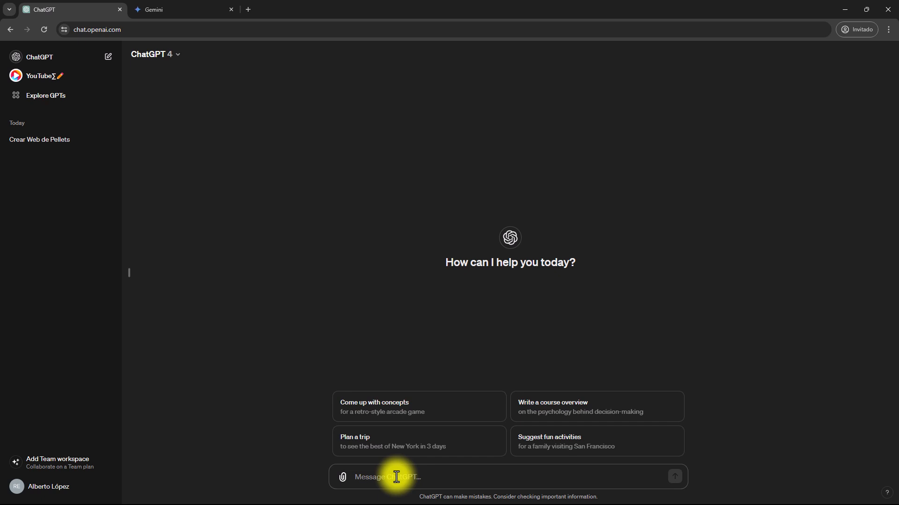
text(pt)
key(ctrl+v)
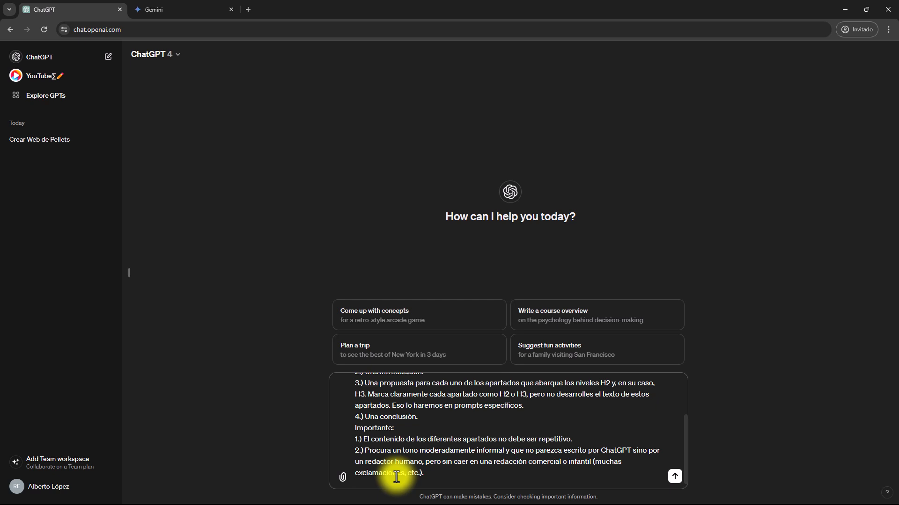
scroll(396, 477, up, 3)
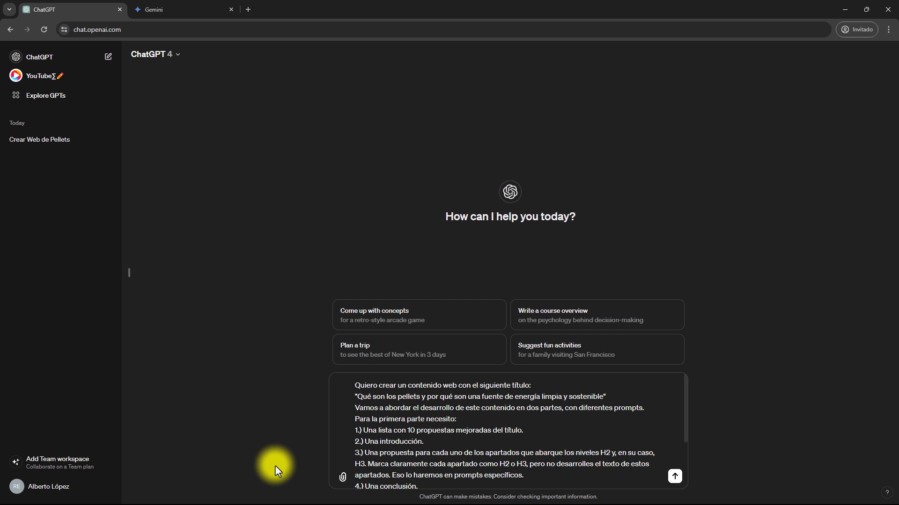
scroll(413, 463, down, 2)
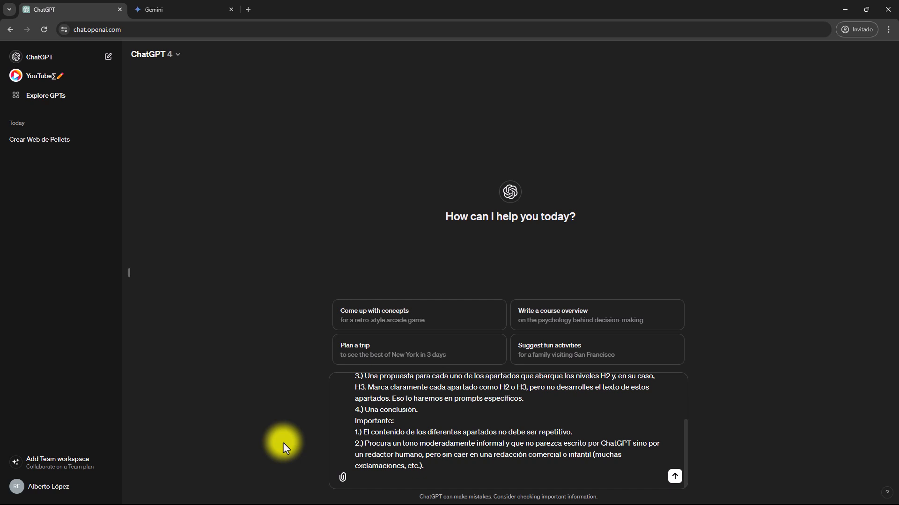
click(674, 476)
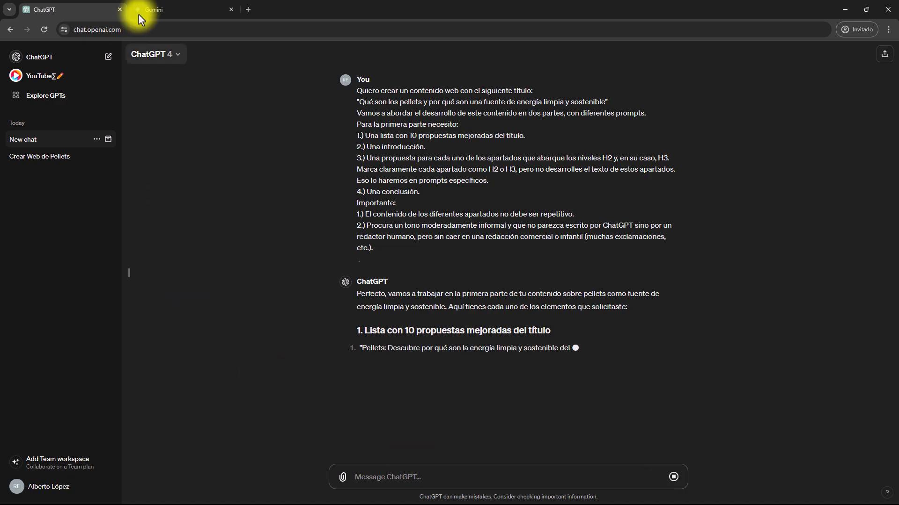
- Switch to Gemini, start a new chat and send it the same prompt requesting 10 improved titles, an introduction, H2/H3 sections and a conclusion
click(182, 9)
click(16, 99)
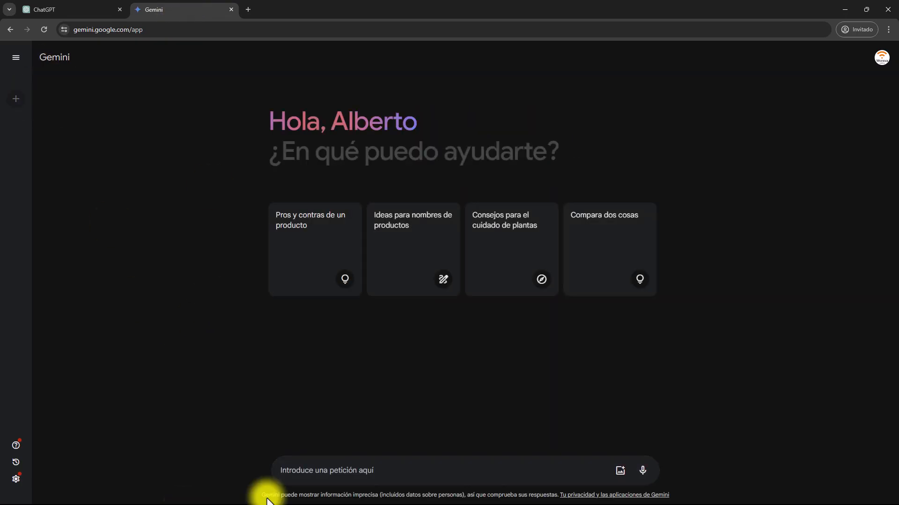
click(321, 471)
key(ctrl+v)
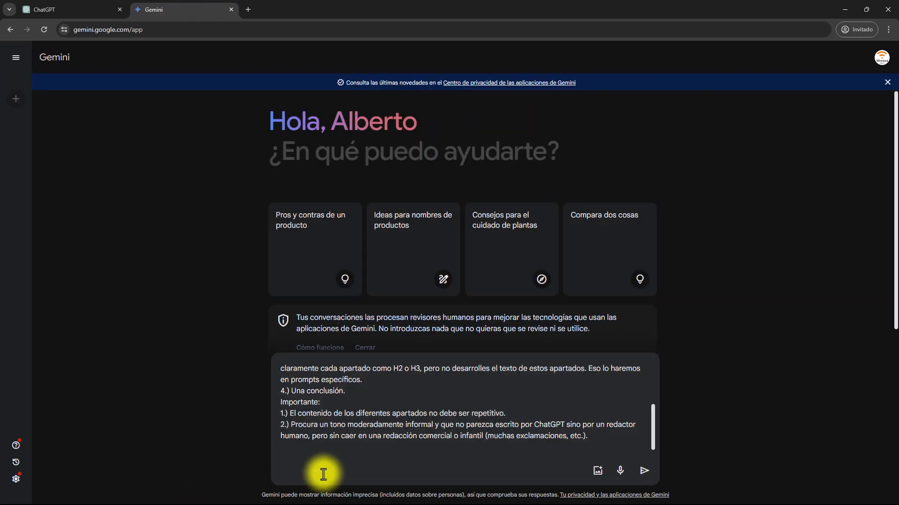
click(645, 471)
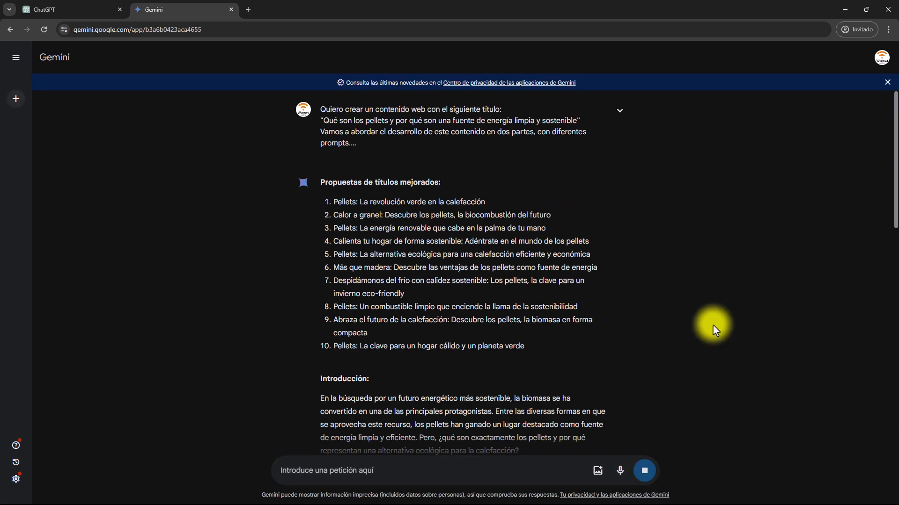
- Review Gemini's answer from the improved titles and introduction through the H2/H3 section proposal to the conclusion
scroll(712, 324, down, 3)
scroll(713, 325, down, 5)
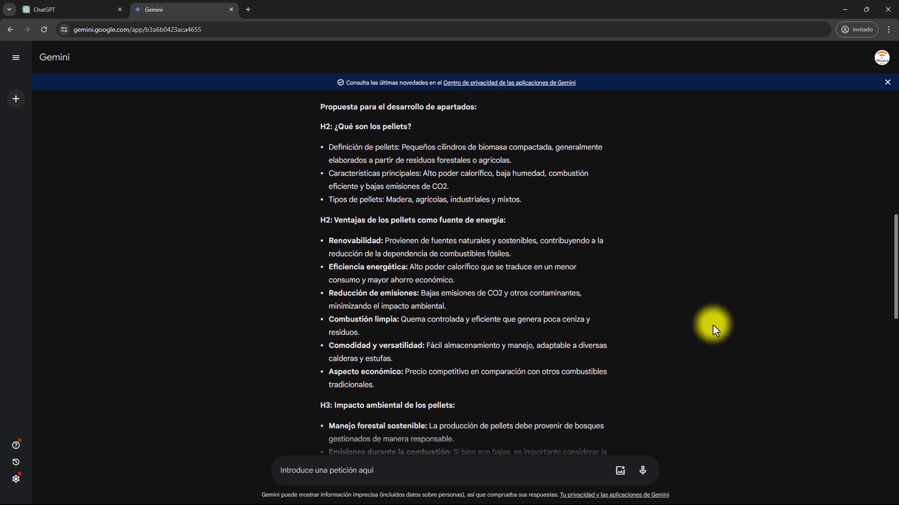
scroll(712, 325, down, 6)
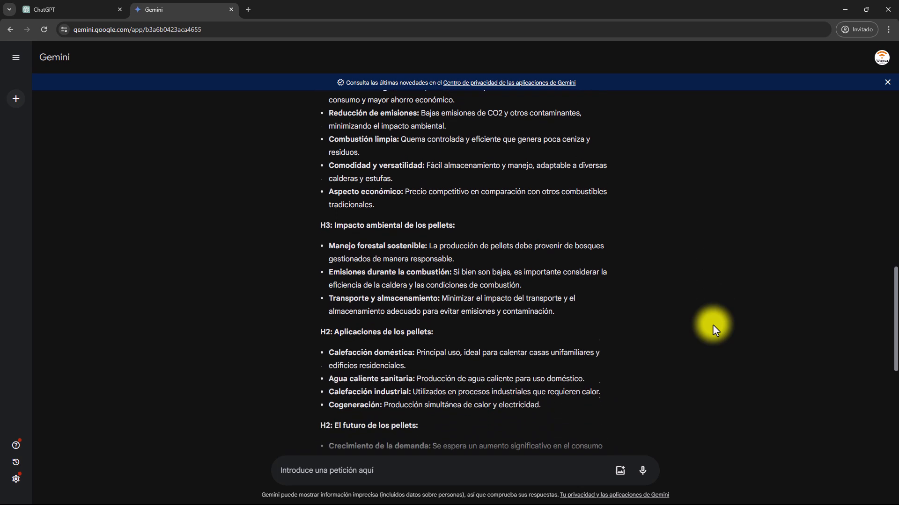
scroll(713, 324, down, 2)
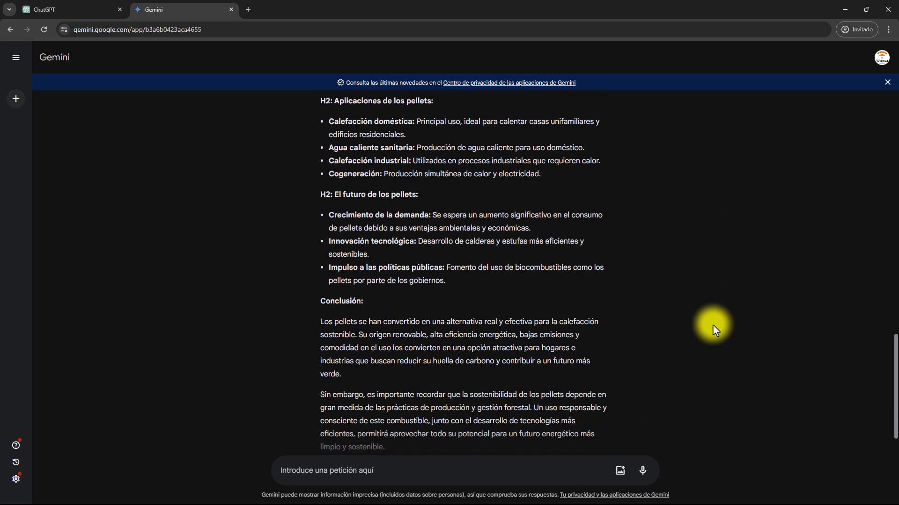
scroll(713, 325, down, 1)
- Switch to ChatGPT and review its conclusion and its H2 and H3 section proposal
click(76, 17)
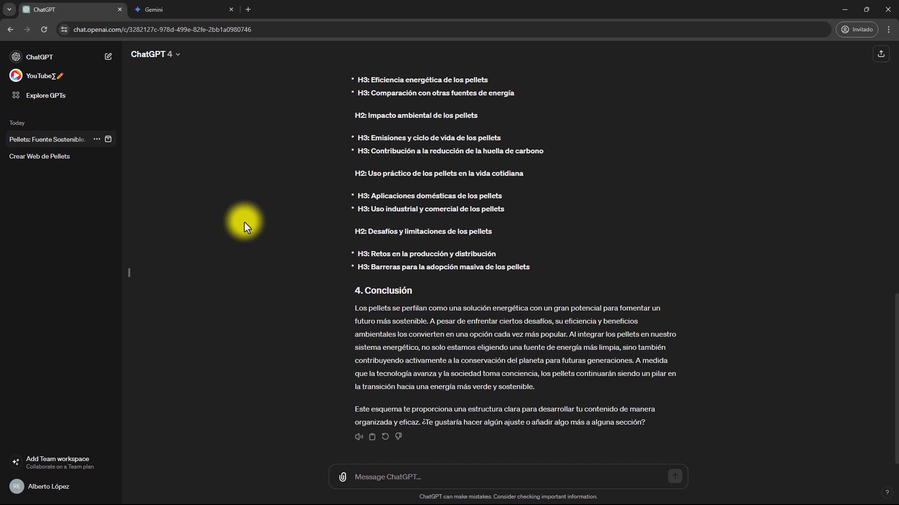
scroll(243, 221, up, 3)
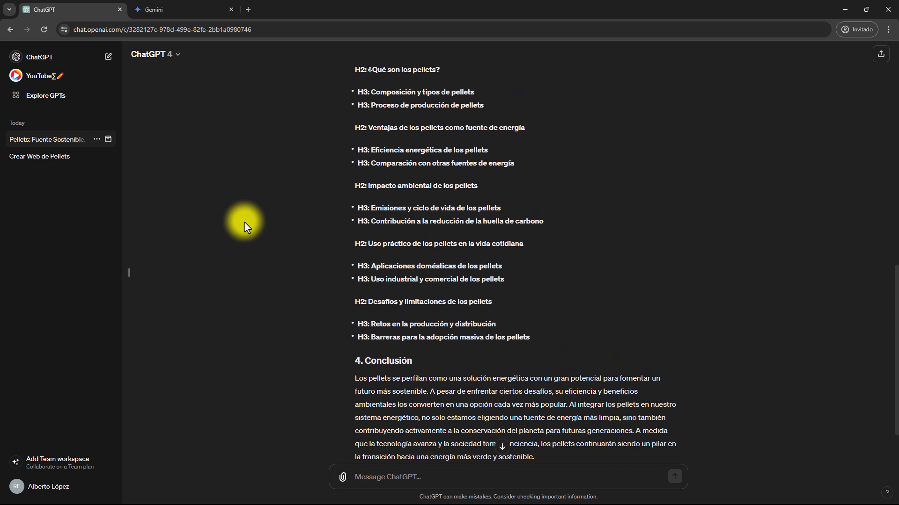
scroll(243, 221, up, 2)
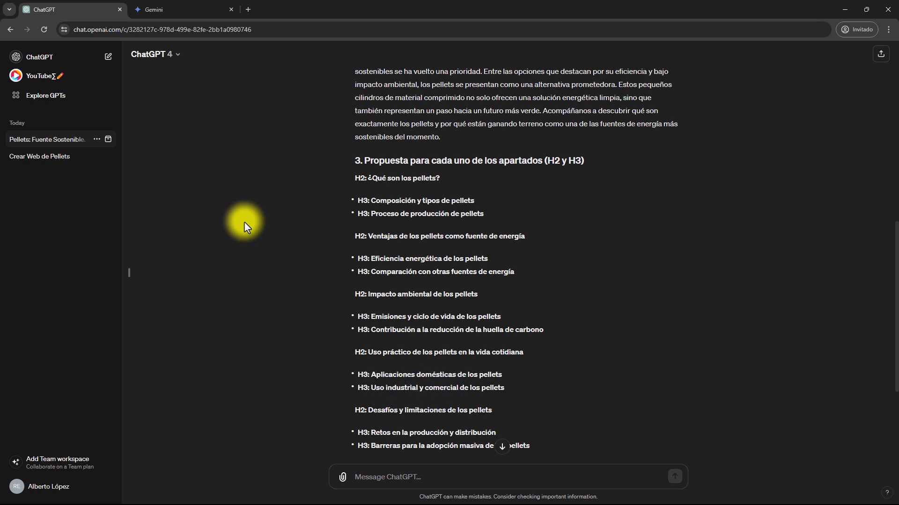
- Switch back to Gemini and re-examine its H2 and H3 section proposal for comparison with ChatGPT's
click(191, 7)
scroll(271, 254, up, 8)
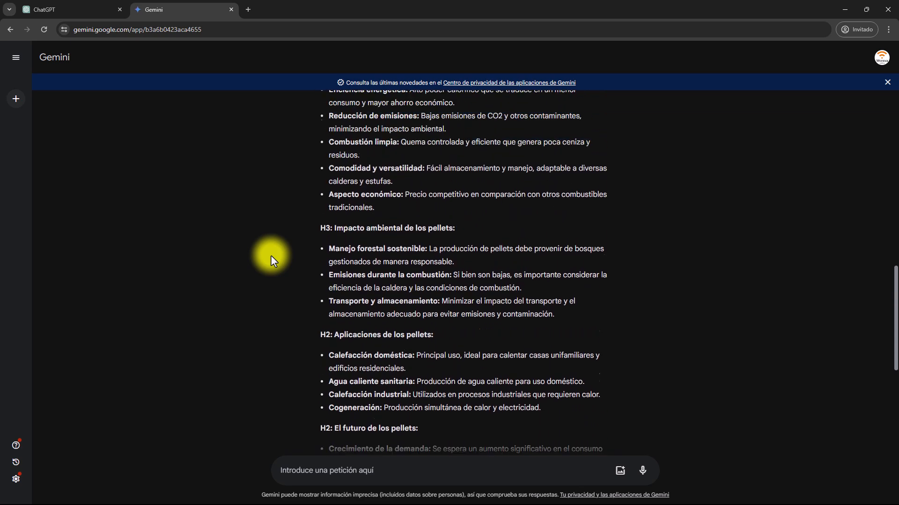
scroll(270, 255, up, 4)
scroll(270, 255, down, 4)
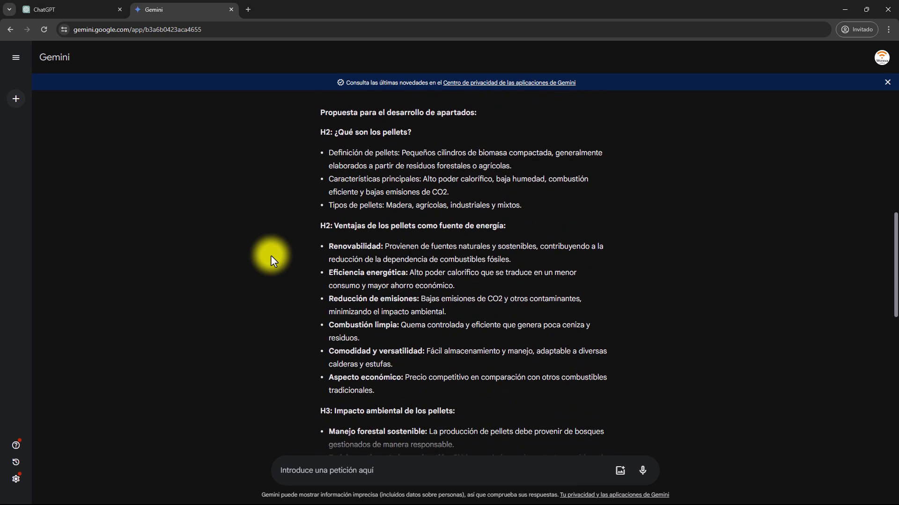
scroll(271, 255, down, 6)
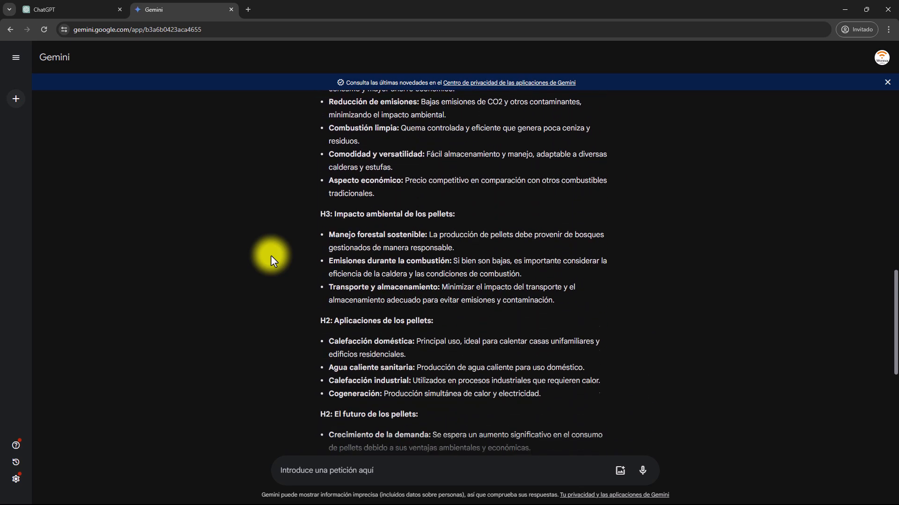
scroll(270, 254, down, 2)
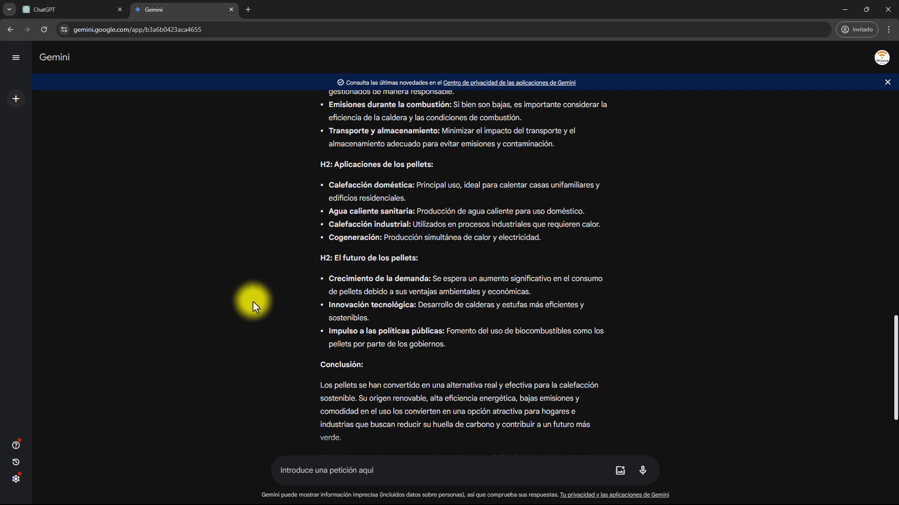
- Send Gemini the definitive section structure, with h2 "¿Qué son los pellets y por qué son tan populares?" and its h3 subsections among the headings
click(311, 470)
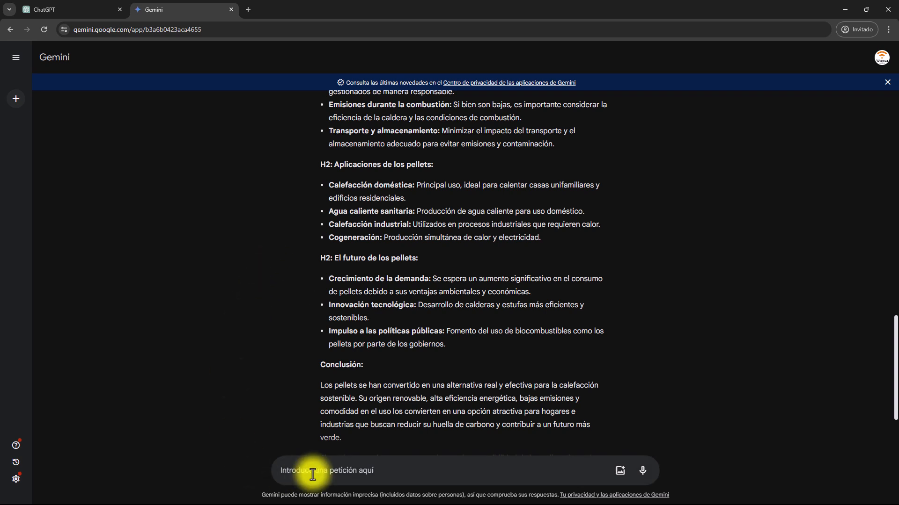
key(ctrl+v)
scroll(359, 410, up, 1)
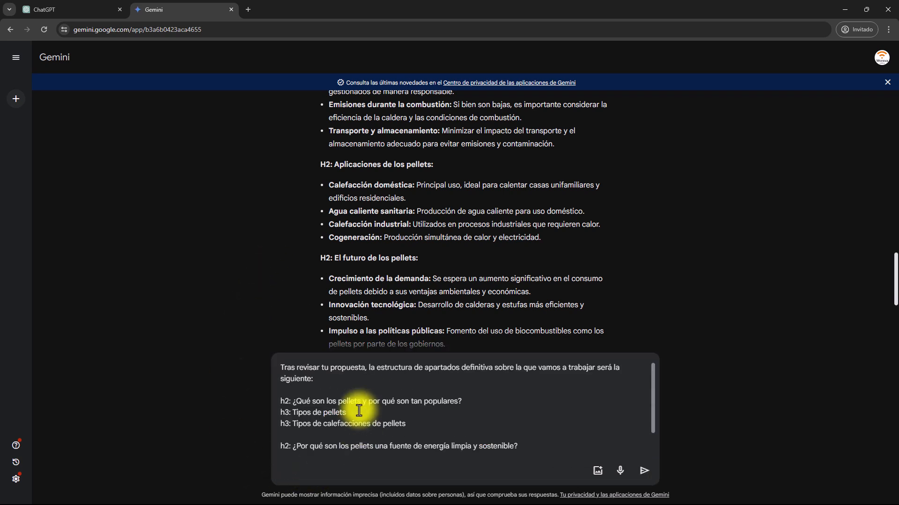
scroll(359, 411, down, 1)
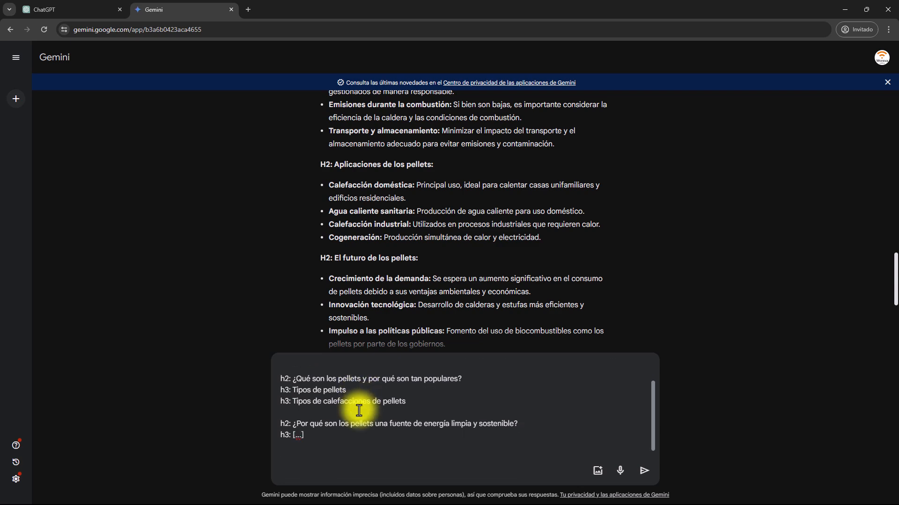
click(644, 470)
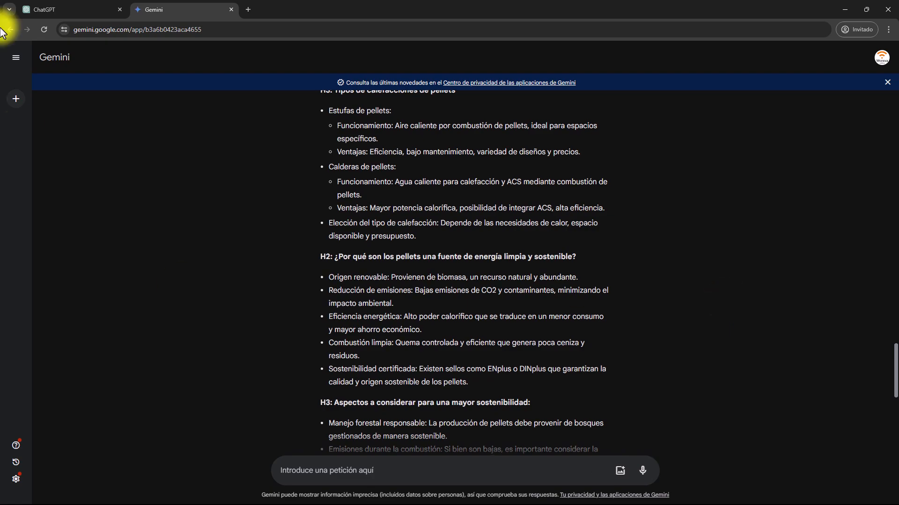
- Switch to ChatGPT and send the same message beginning "Tras revisar tu propuesta, la estructura de apartados definitiva", with its h2 and h3 headings
click(66, 10)
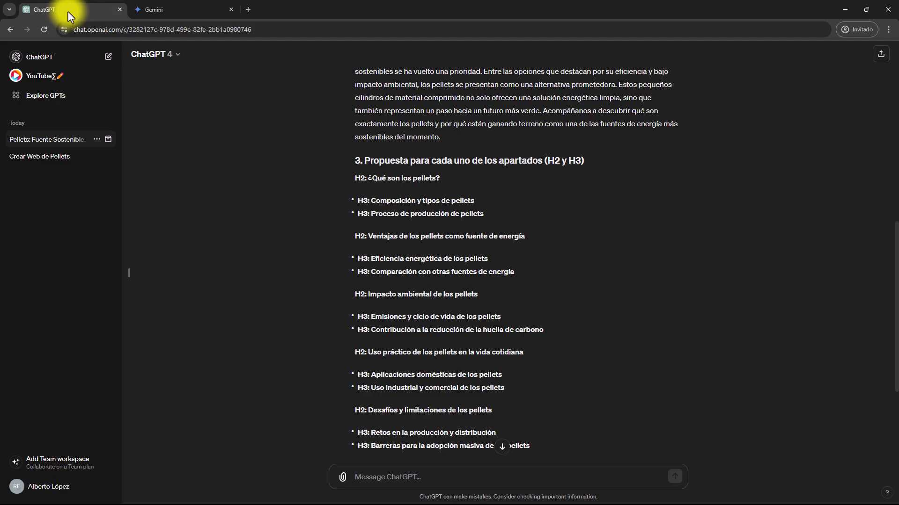
click(402, 478)
text(Tras revisar tu propuesta, la estructura de apartados definitiva sobre la que vamos a trabajar será la siguiente:  h2: ¿Qué son los pellets y por qué son tan populares? h3: Tipos de pellets h3: Tipos de calefacciones de pellets  h2: ¿Por qué son los pellets una fuente de energía limpia y sostenible? h3: [...])
key(Return)
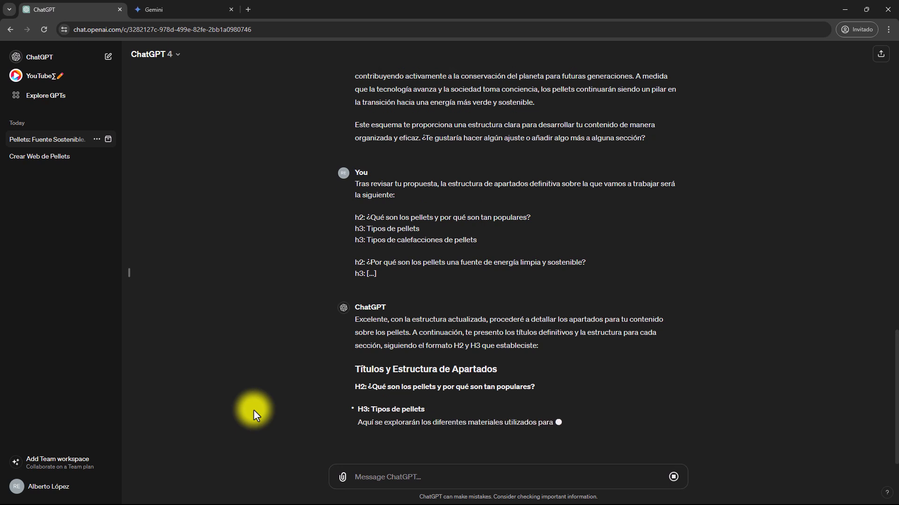
- Switch to Gemini and paste the section-writing prompt with its "Importante" rules, setting the text length to 200 palabras
click(200, 13)
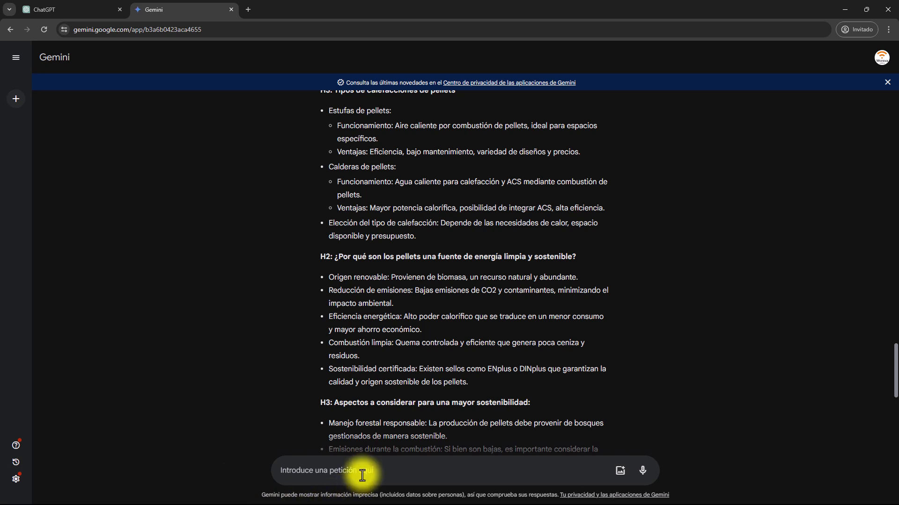
text(p3)
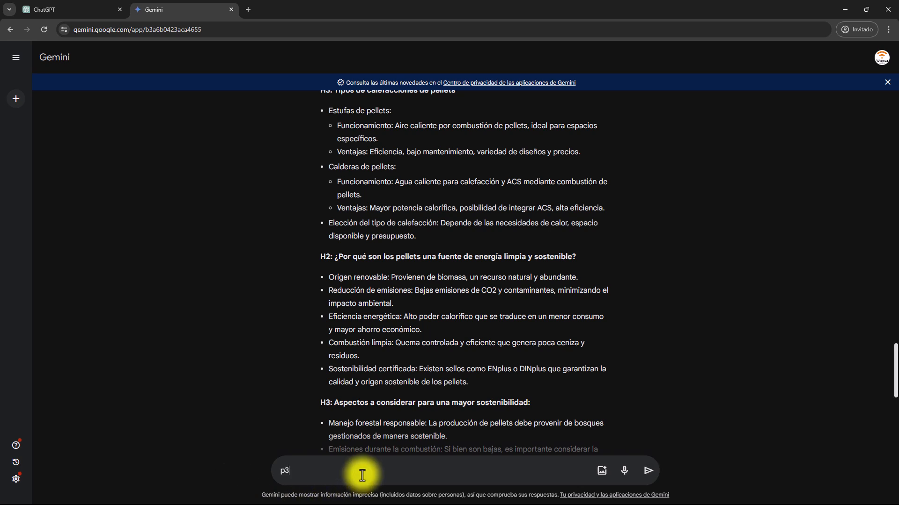
key(BackSpace)
key(BackSpace)
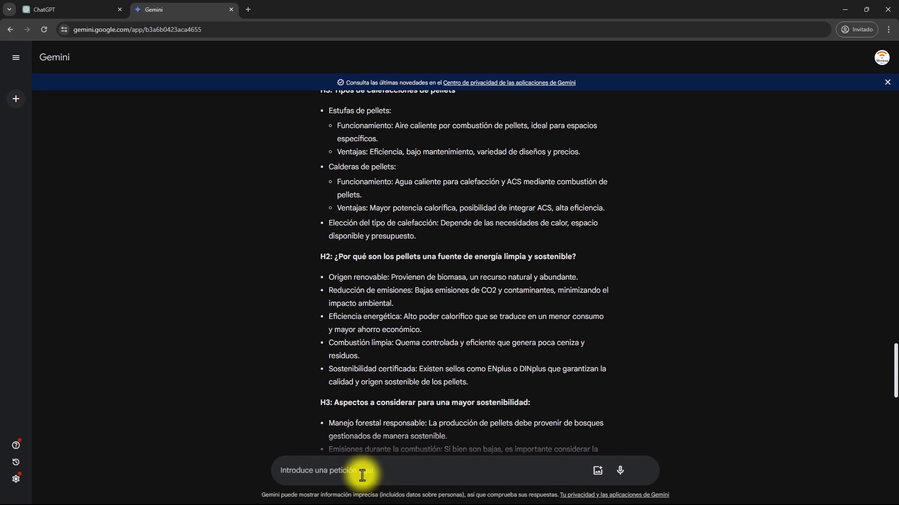
key(ctrl+v)
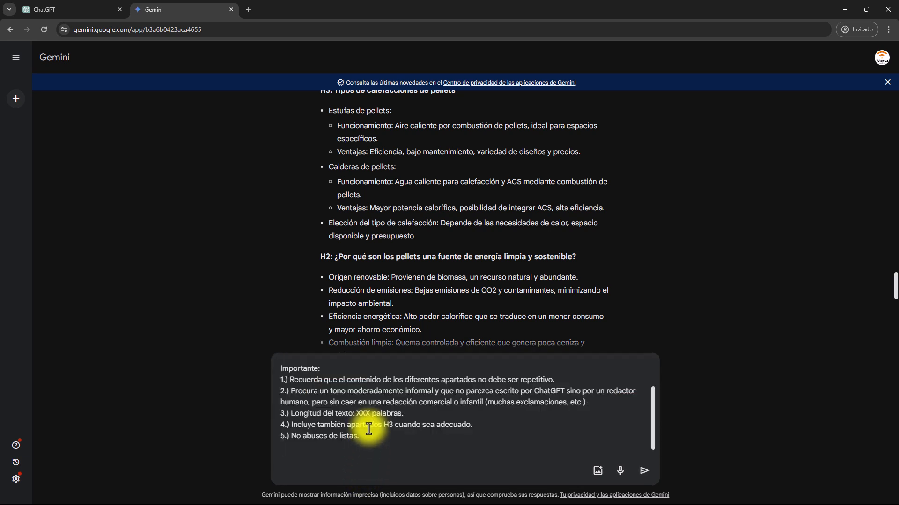
click(371, 415)
key(BackSpace)
key(BackSpace)
key(BackSpace)
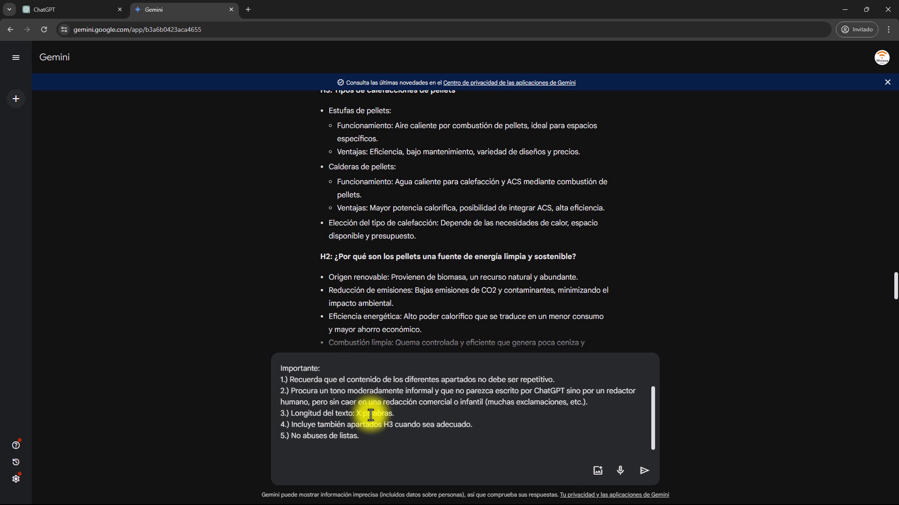
key(BackSpace)
text(200)
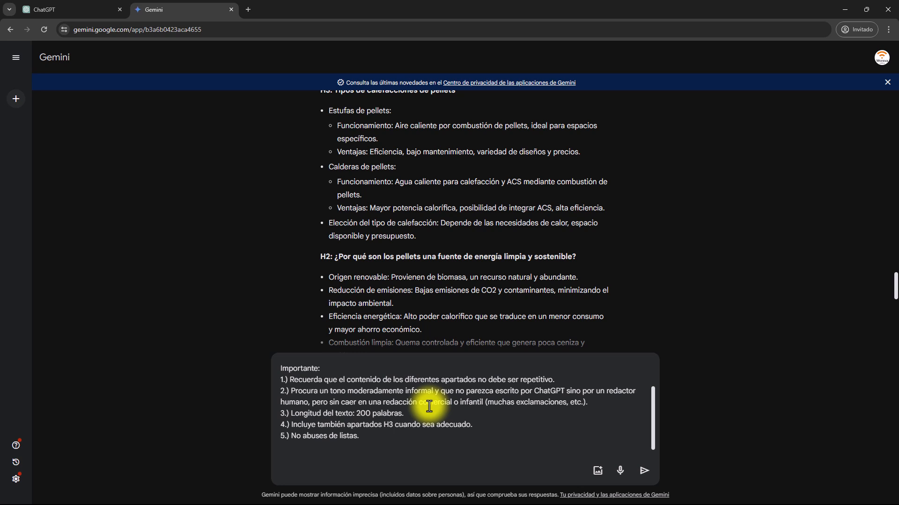
- Replace the prompt's "ABC" placeholder with the heading "¿Qué son los pellets y por qué son tan populares?" and send it to Gemini
scroll(429, 407, up, 2)
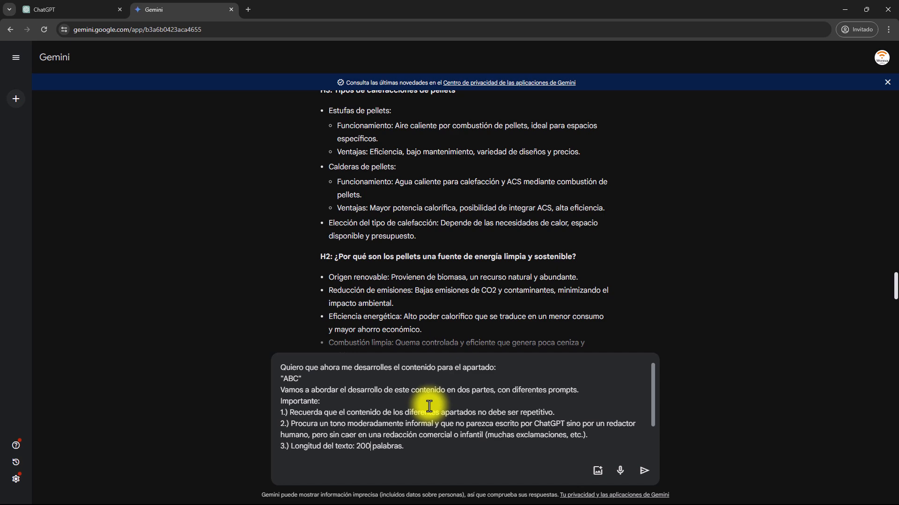
scroll(536, 227, up, 4)
scroll(534, 224, up, 4)
drag(335, 156, 529, 162)
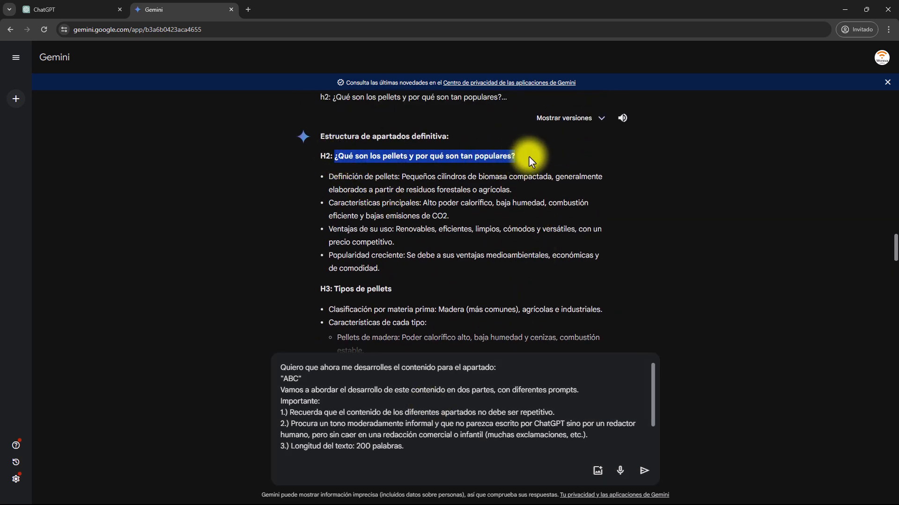
right_click(529, 161)
click(538, 162)
click(300, 379)
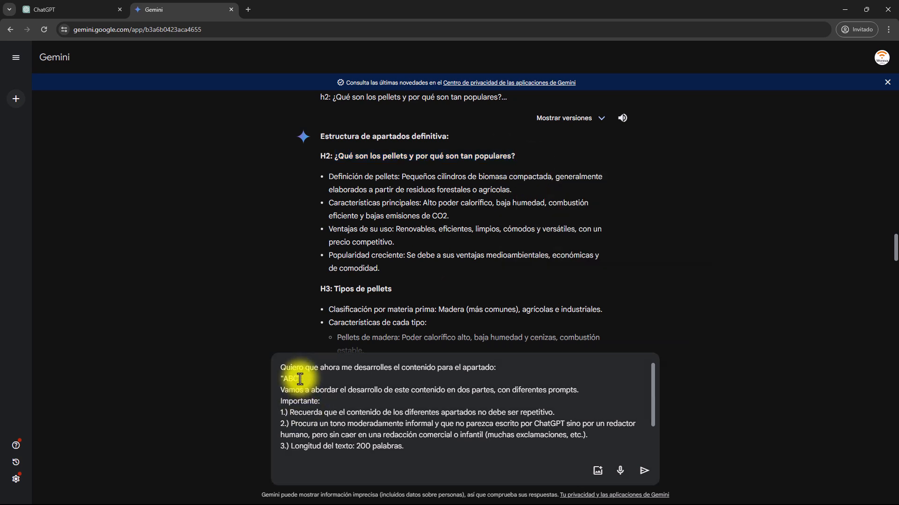
double_click(290, 379)
key(ctrl+v)
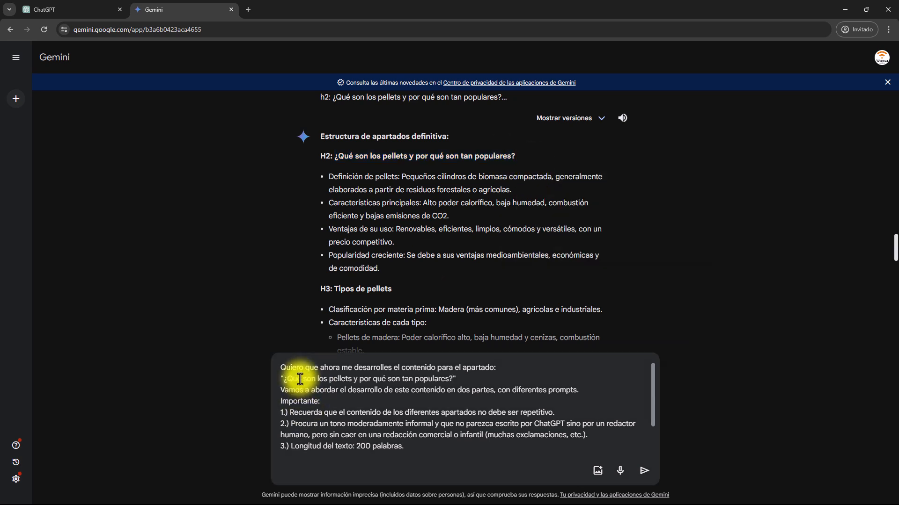
click(650, 479)
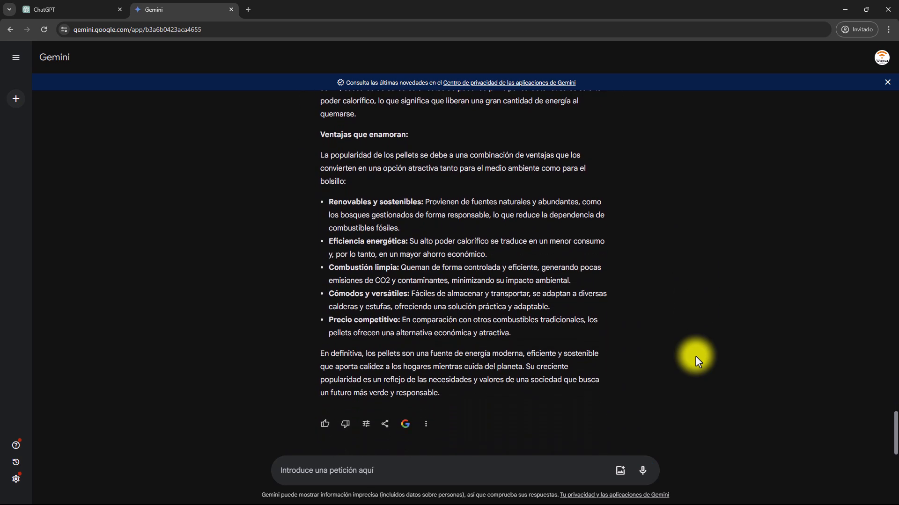
- Review Gemini's section text and reopen the sent prompt to check its length, H3 and list instructions
scroll(696, 357, up, 4)
scroll(695, 357, up, 2)
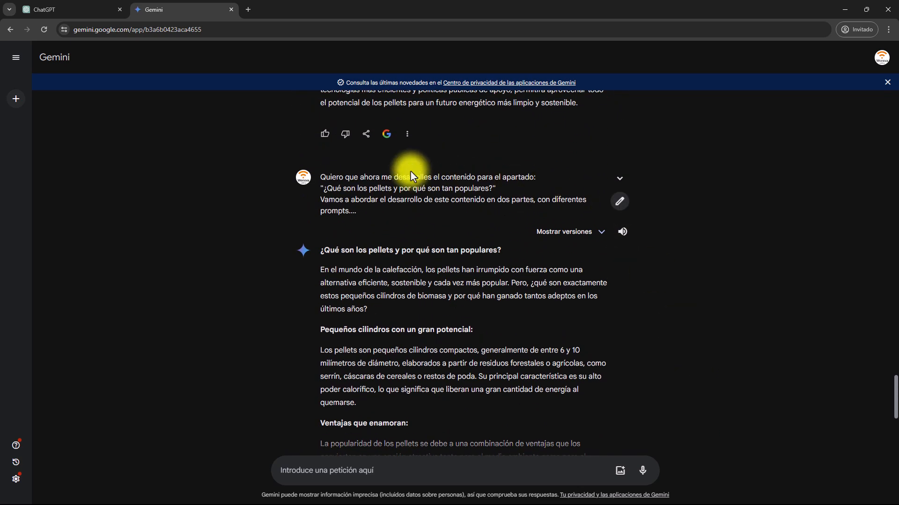
click(622, 206)
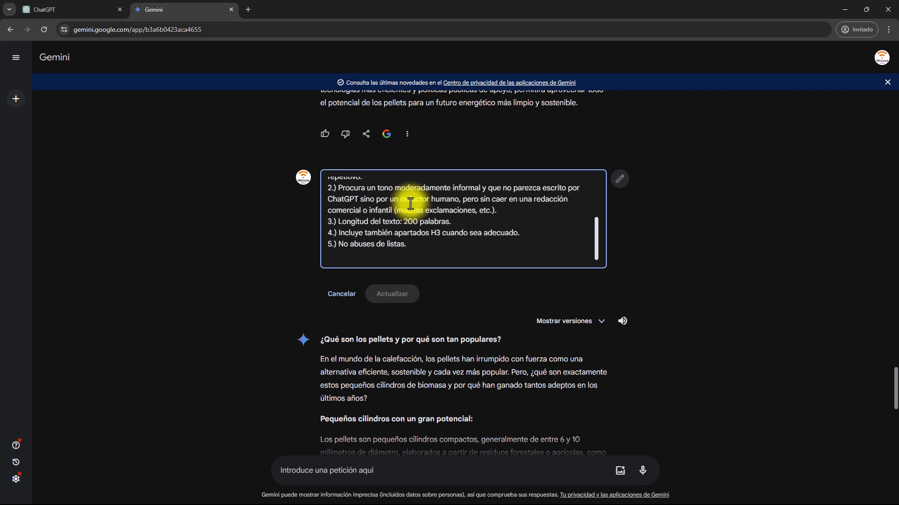
- Switch to ChatGPT, send the same 200-word section prompt and go to the start of the generated section
click(80, 11)
click(368, 476)
key(ctrl+v)
key(Return)
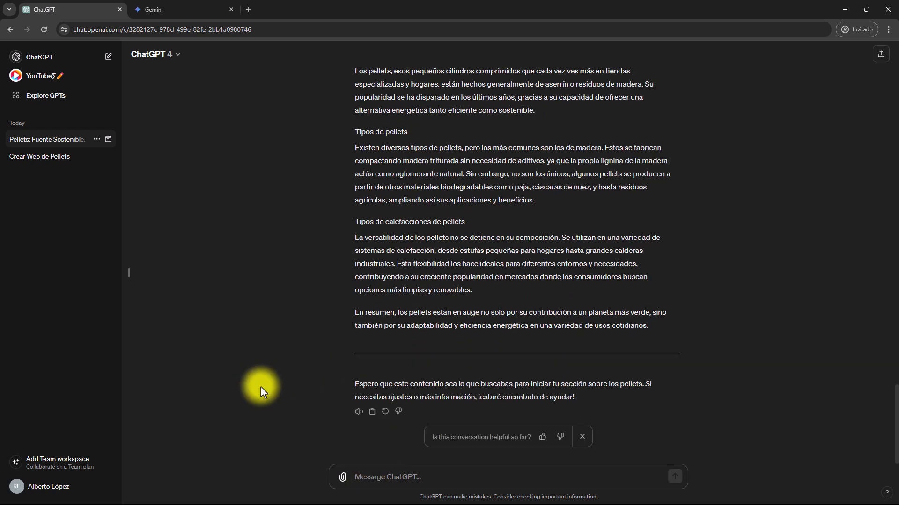
scroll(260, 386, up, 2)
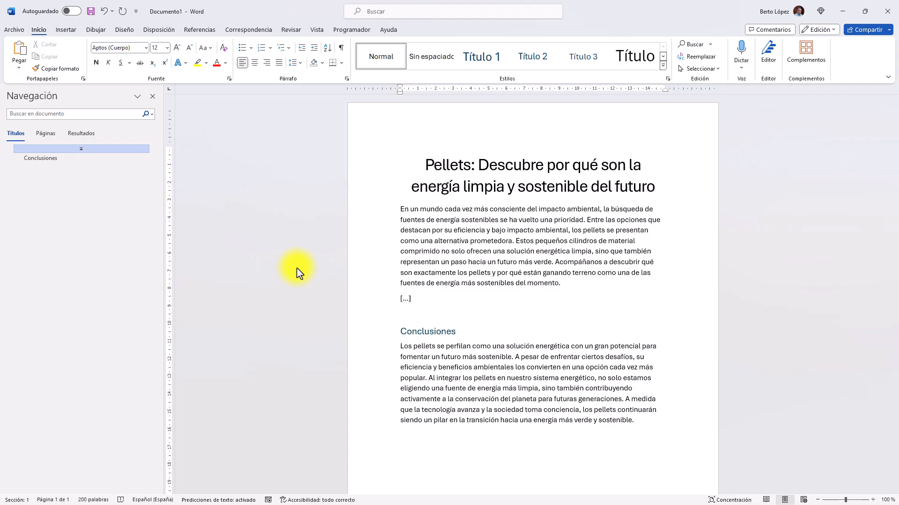
- Copy ChatGPT's section, from its heading through the "En resumen" paragraph, and paste it into the Word document above Conclusiones
click(443, 333)
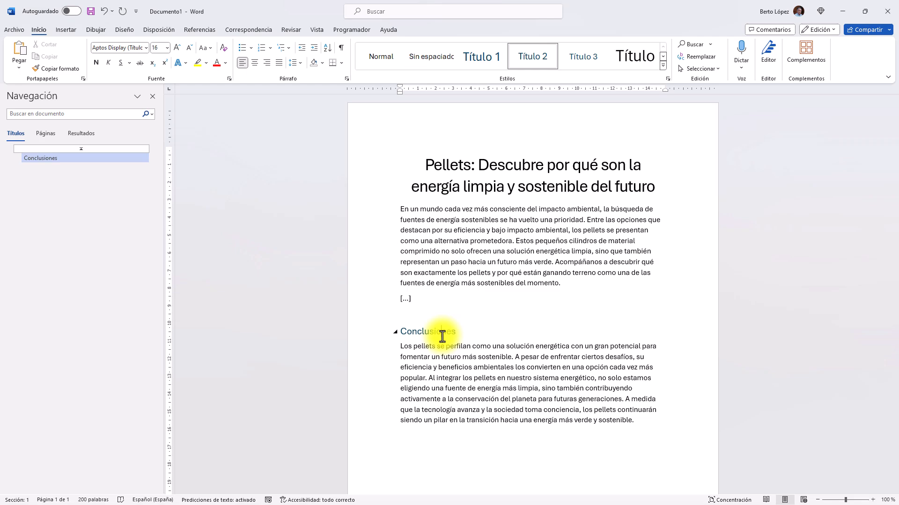
key(alt+Tab)
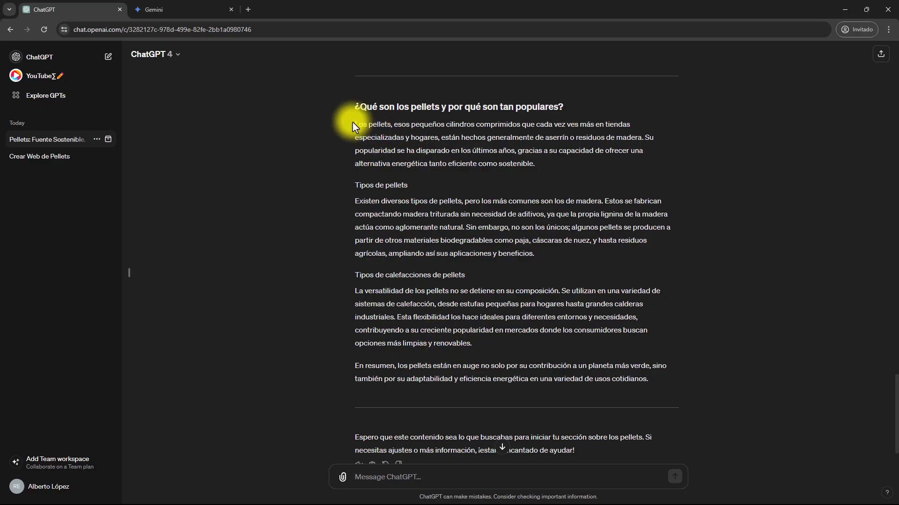
drag(357, 106, 670, 391)
right_click(576, 321)
click(603, 331)
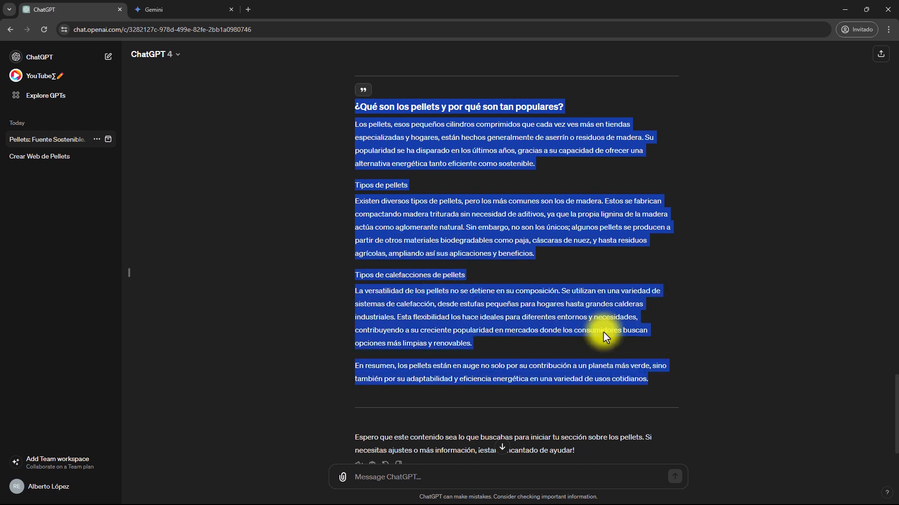
key(alt+Tab)
key(Up)
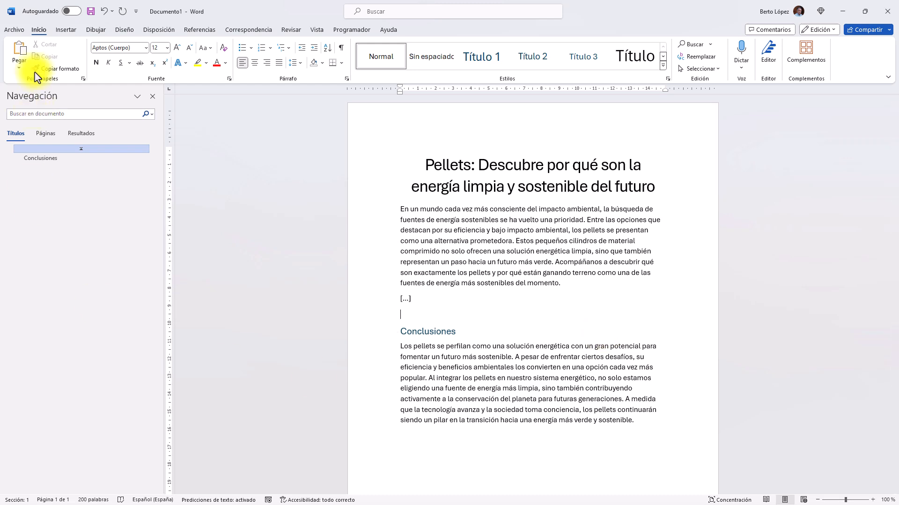
click(19, 68)
click(35, 95)
- Delete the "[...]" placeholder line before the pasted section and apply the Título 2 style to its main heading
scroll(463, 199, up, 3)
click(401, 183)
key(shift+Down)
key(Delete)
click(537, 55)
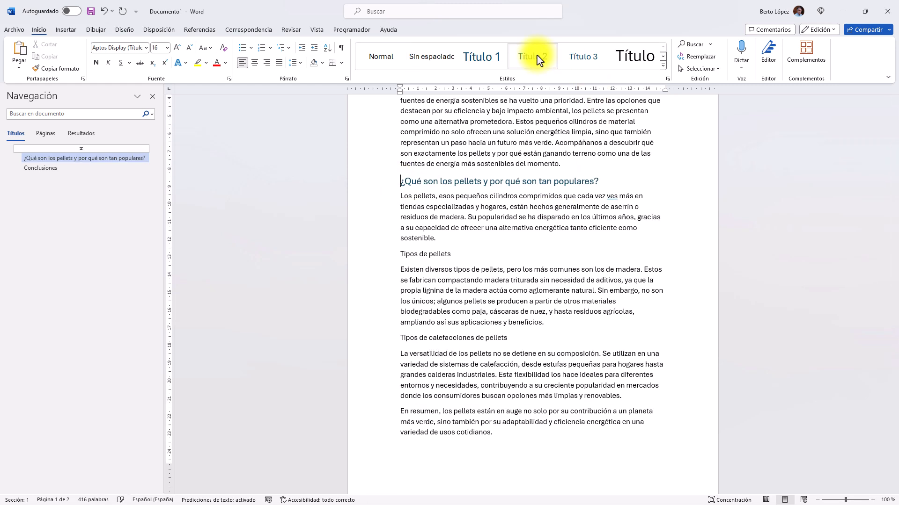
- Apply the Título 3 style to the headings "Tipos de pellets" and "Tipos de calefacciones de pellets"
click(400, 257)
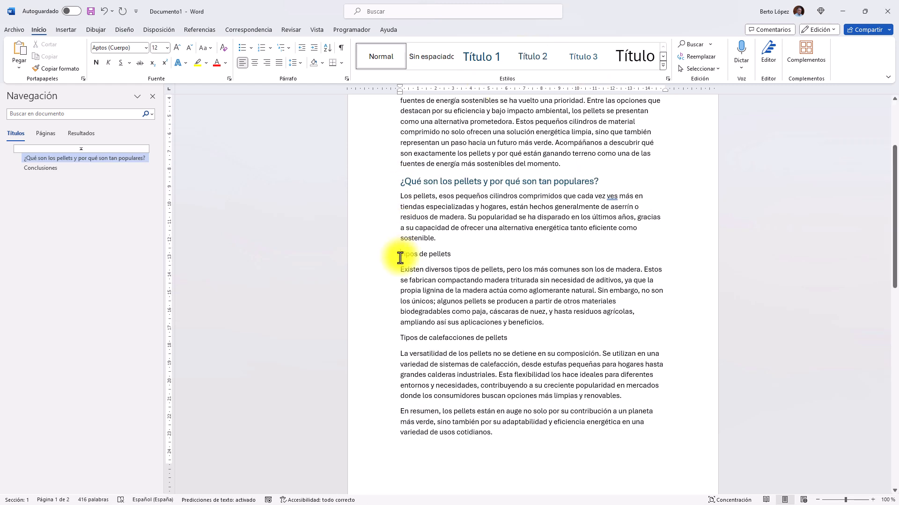
click(587, 64)
click(398, 337)
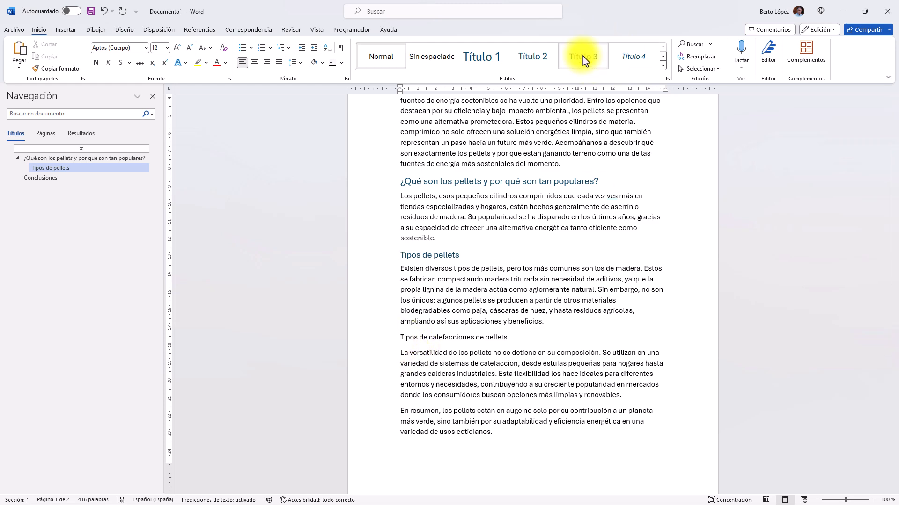
click(585, 54)
scroll(461, 371, down, 8)
scroll(463, 373, up, 7)
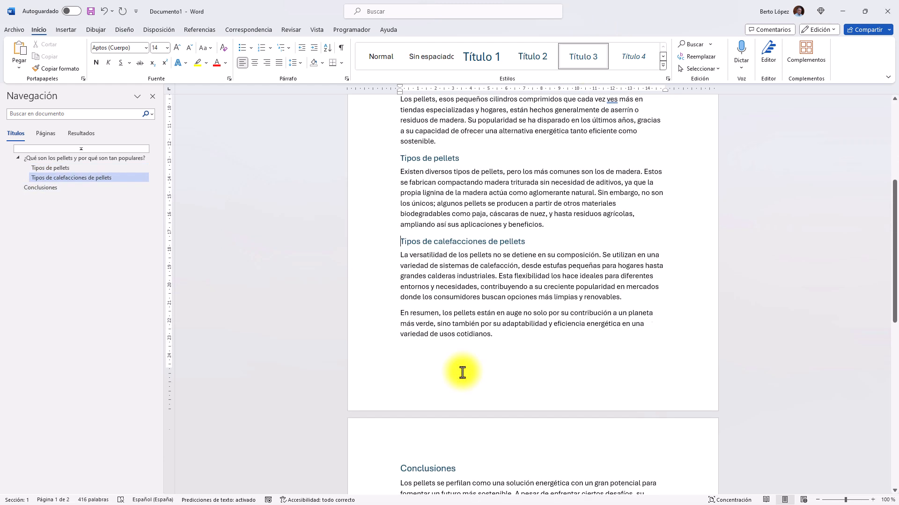
- Add a "[...]" placeholder paragraph after the "En resumen" paragraph that closes the section
scroll(462, 371, down, 4)
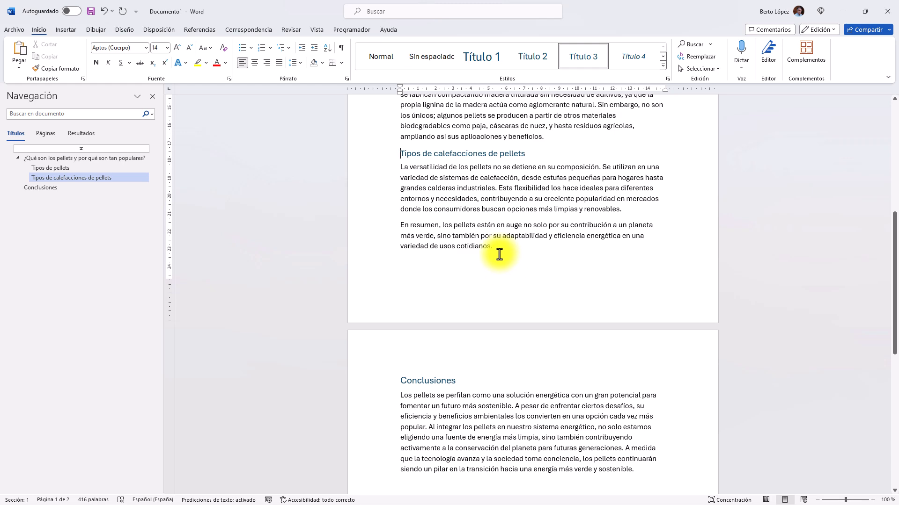
click(499, 254)
key(Return)
text([...]])
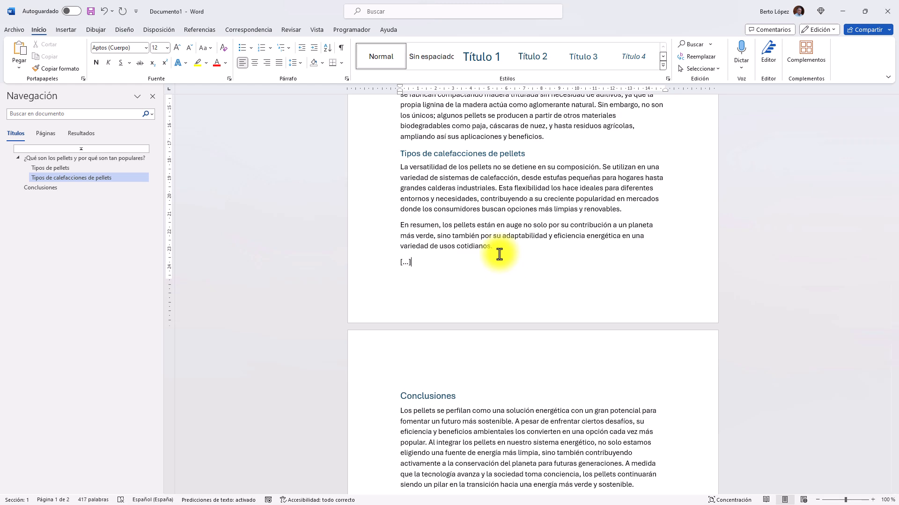
- Modify the Título 2 style to a font size of 24
scroll(500, 254, up, 6)
right_click(537, 60)
click(569, 80)
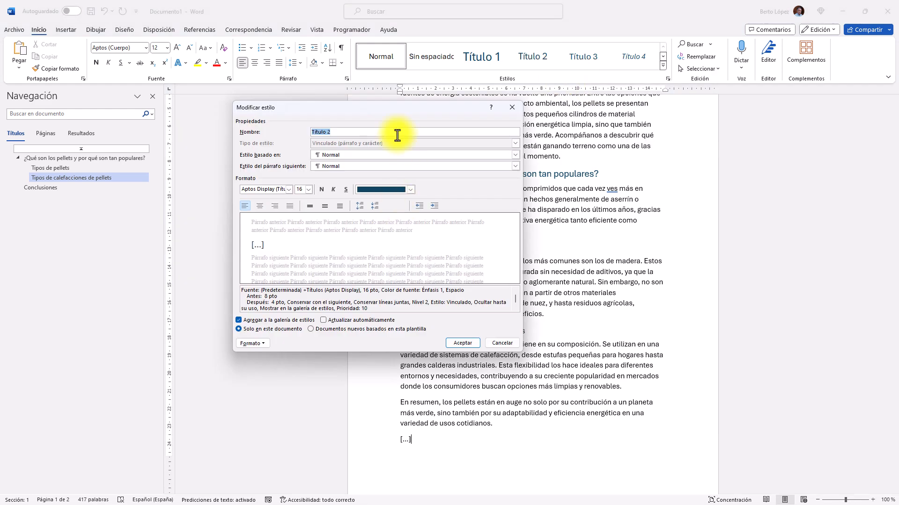
click(309, 189)
click(300, 260)
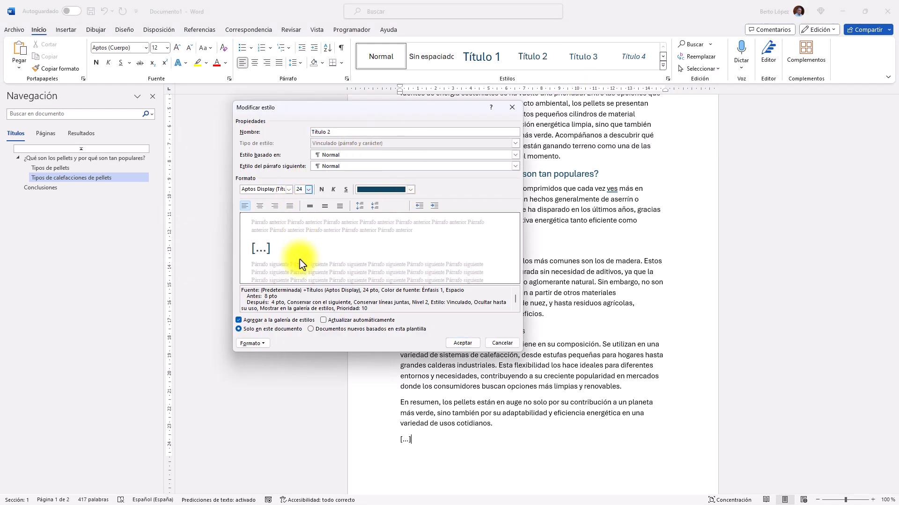
click(462, 343)
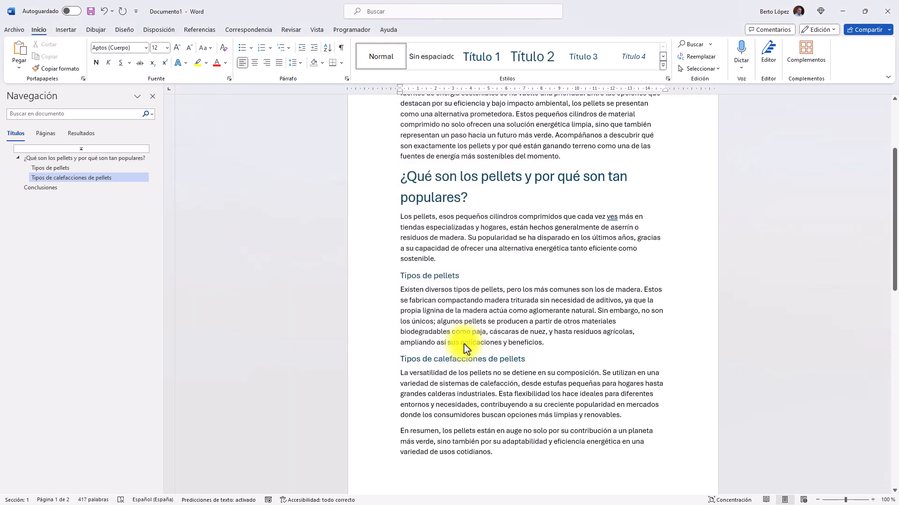
- Modify the Título 3 style to a font size of 20
click(583, 55)
right_click(584, 54)
click(604, 75)
click(309, 190)
click(299, 247)
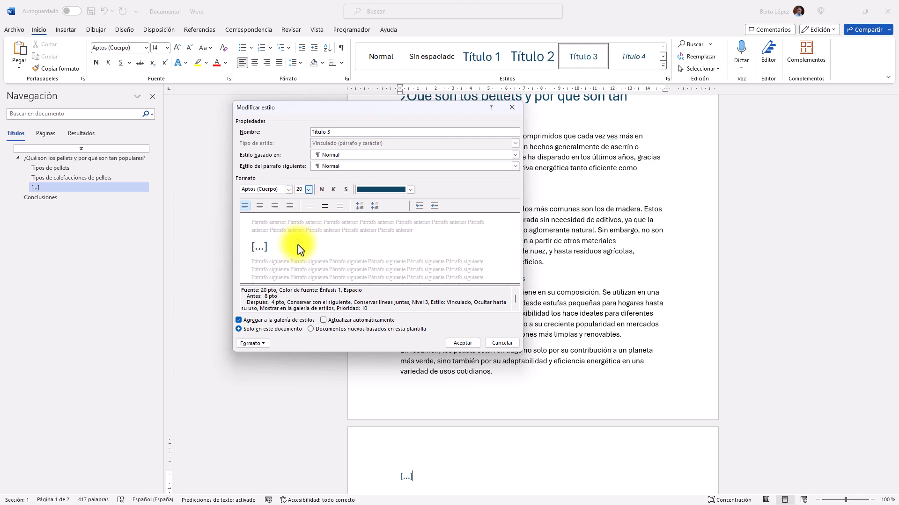
click(461, 343)
- Split the introduction into two paragraphs after "se ha vuelto una prioridad."
scroll(554, 241, up, 4)
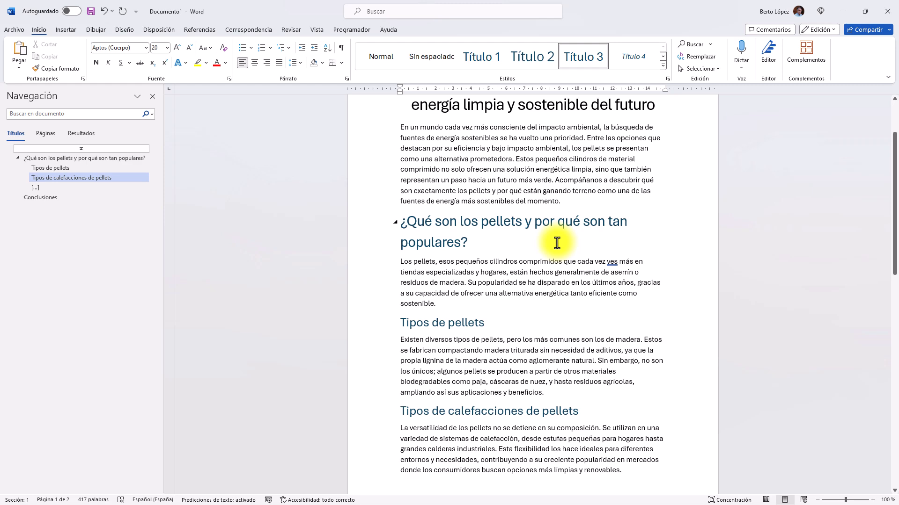
scroll(557, 243, up, 3)
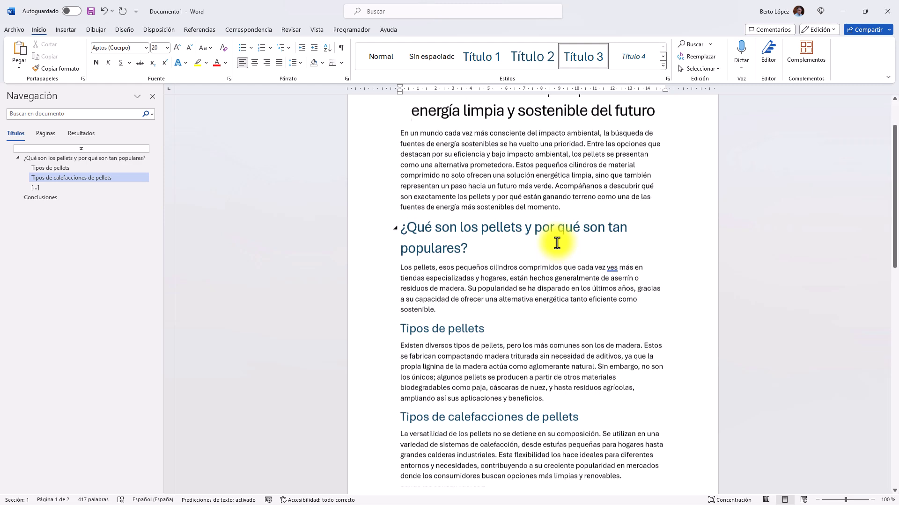
scroll(556, 243, down, 1)
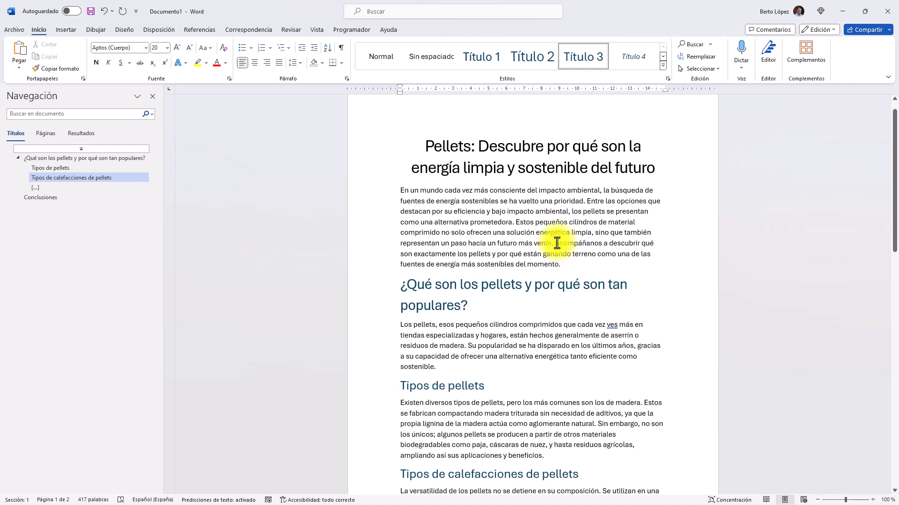
click(589, 204)
key(BackSpace)
key(Return)
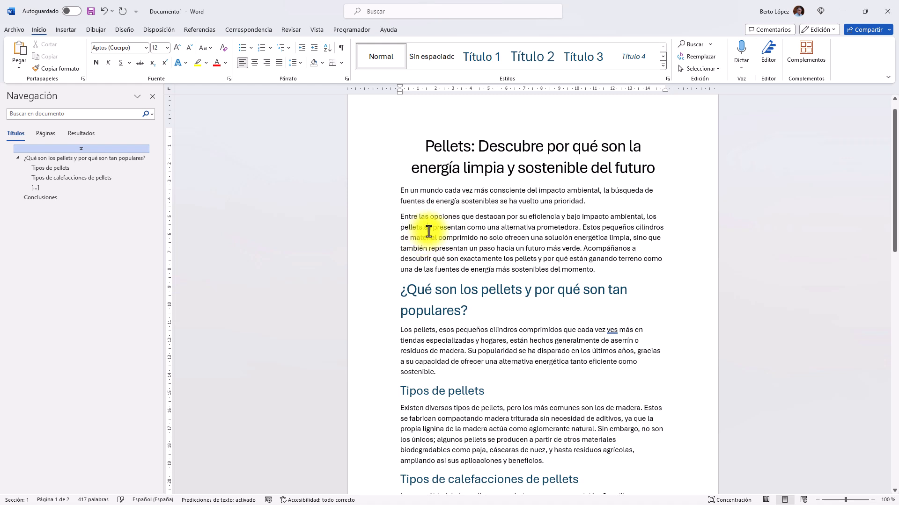
- Reword the first sentence of the second introduction paragraph so it ends with "se encuentran entre las mejores alternativas."
text(encuentra)
text(n entre las )
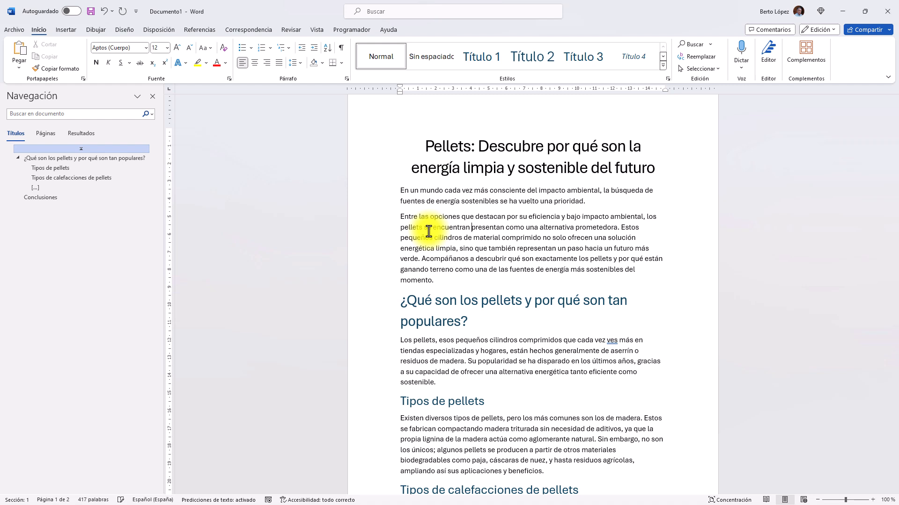
text(mejores)
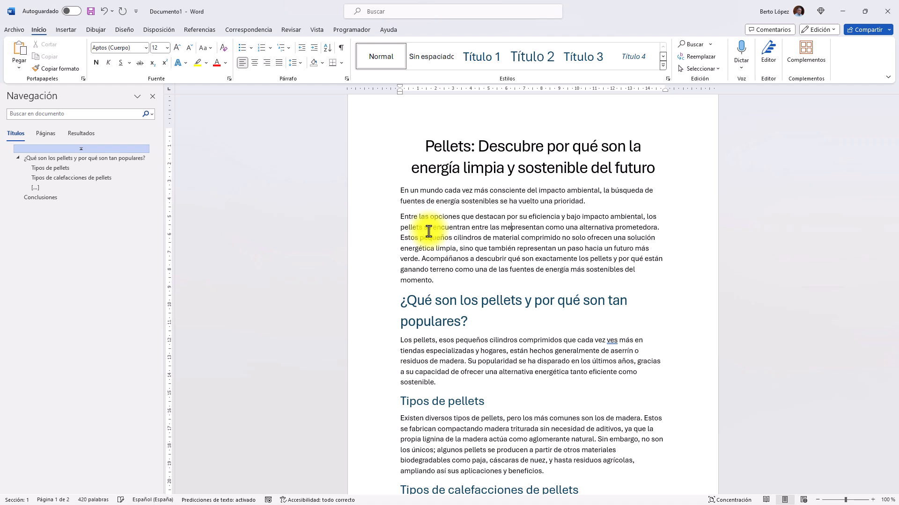
key(ctrl+shift+Right)
key(ctrl+shift+Right)
key(Delete)
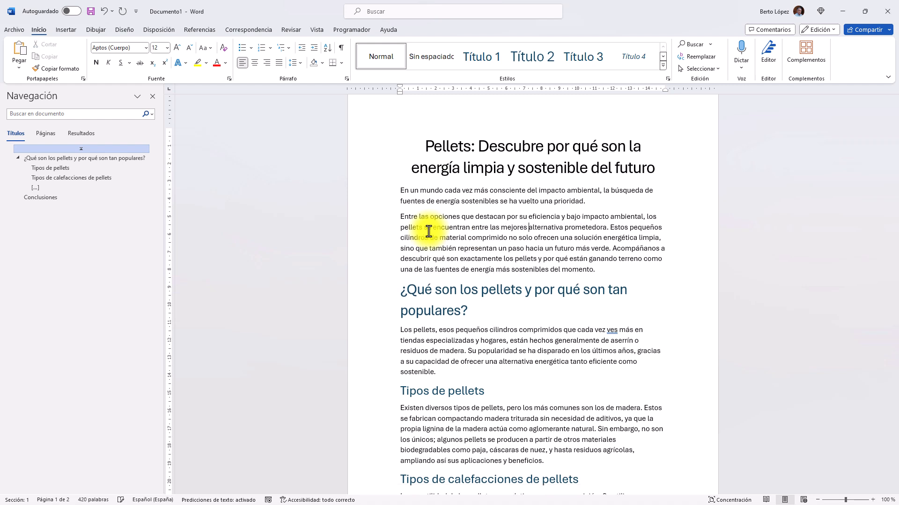
key(ctrl+Right)
key(Left)
text(s)
key(ctrl+Right)
key(ctrl+shift+Right)
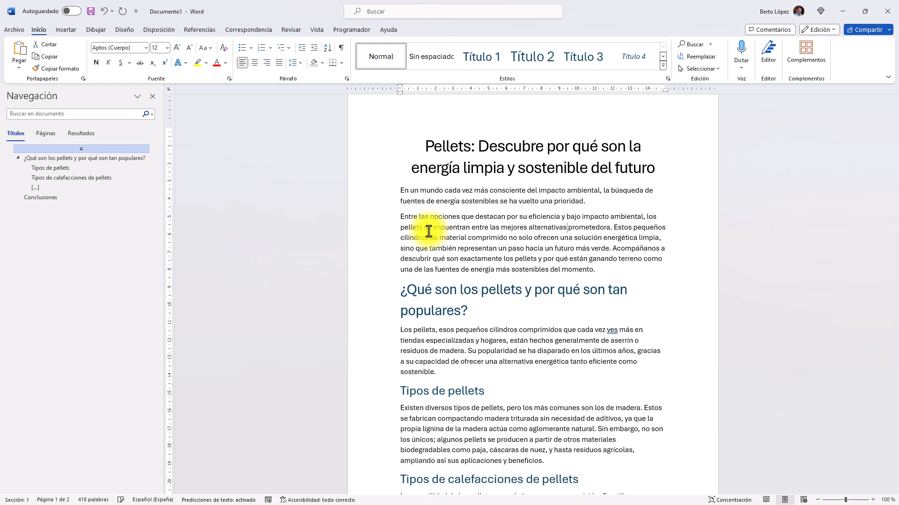
key(Delete)
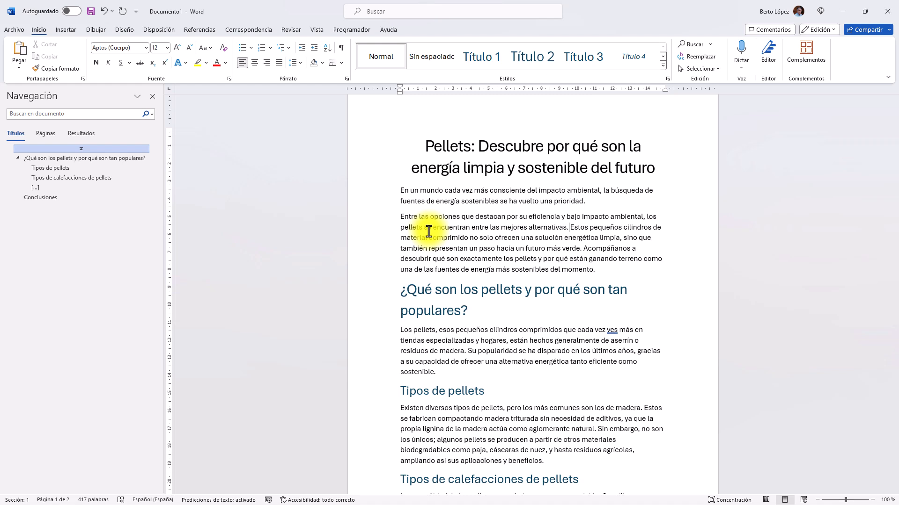
- Delete the "sino que también representan..." clause after "energética limpia" and start a new paragraph at "Acompáñanos a descubrir"
key(Return)
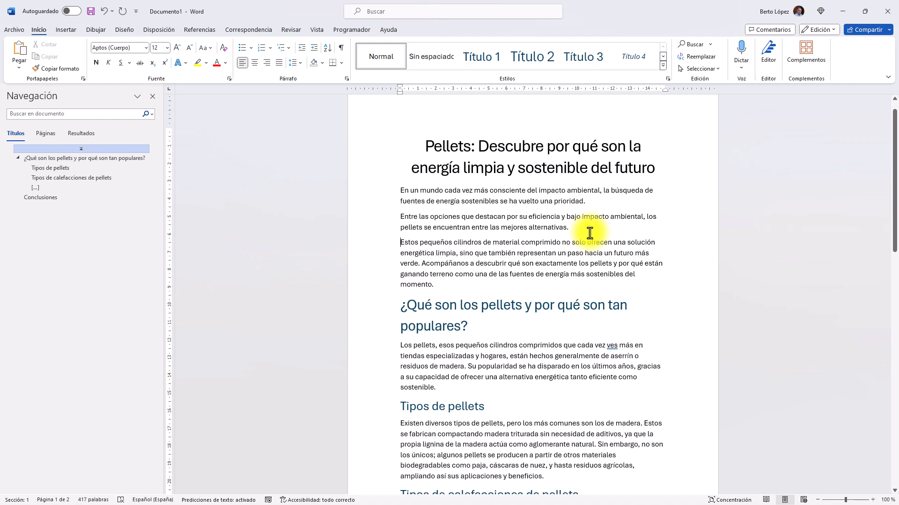
key(Delete)
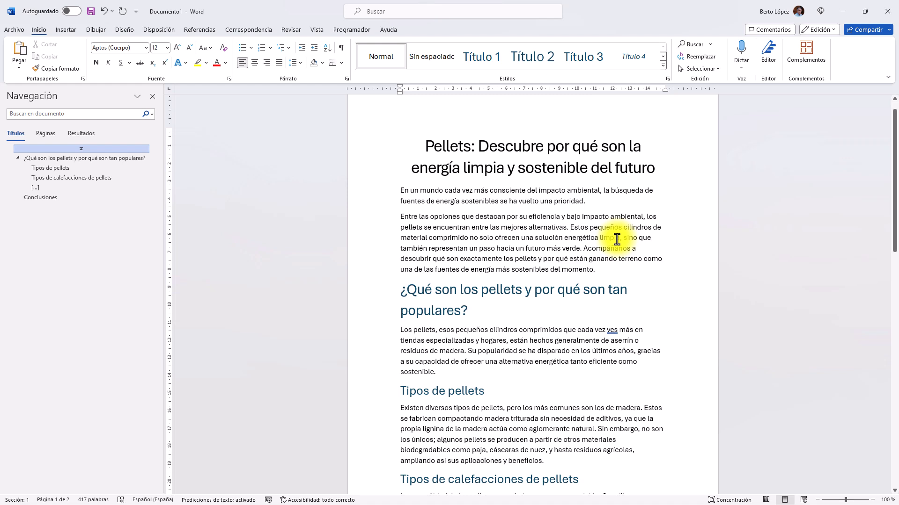
key(shift+Down)
key(ctrl+shift+Left)
key(ctrl+shift+Left)
key(Delete)
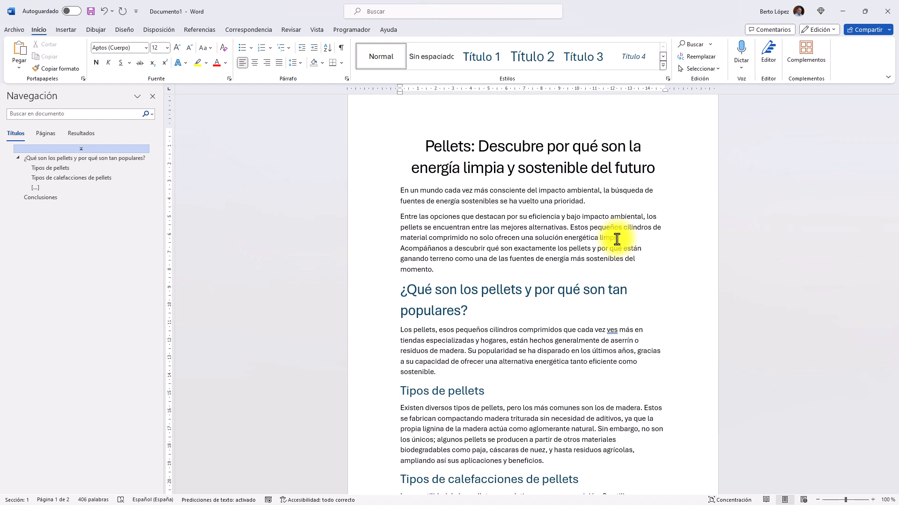
key(Return)
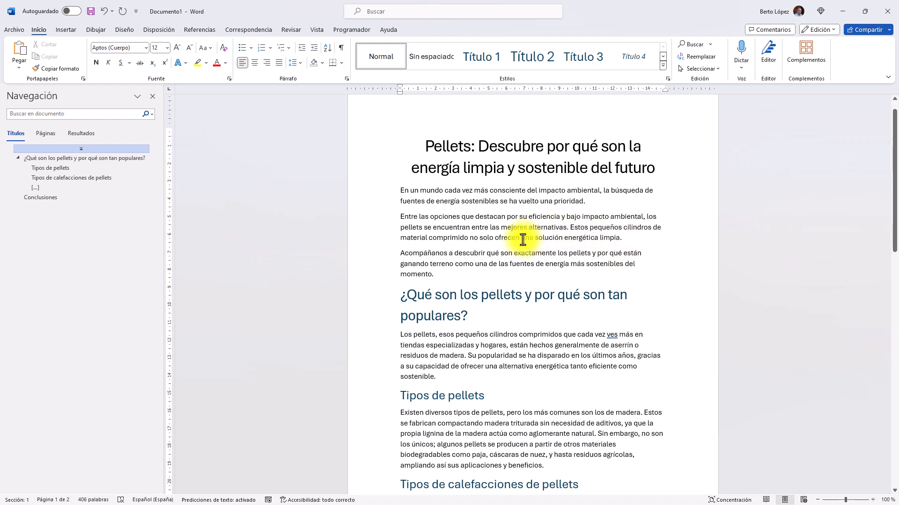
- Rewrite the end of the "Estos pequeños cilindros" sentence as "ofrecen una de las soluciones energética más limpias, más baratas y más sencillas."
key(ctrl+shift+Right)
key(ctrl+shift+Right)
key(Delete)
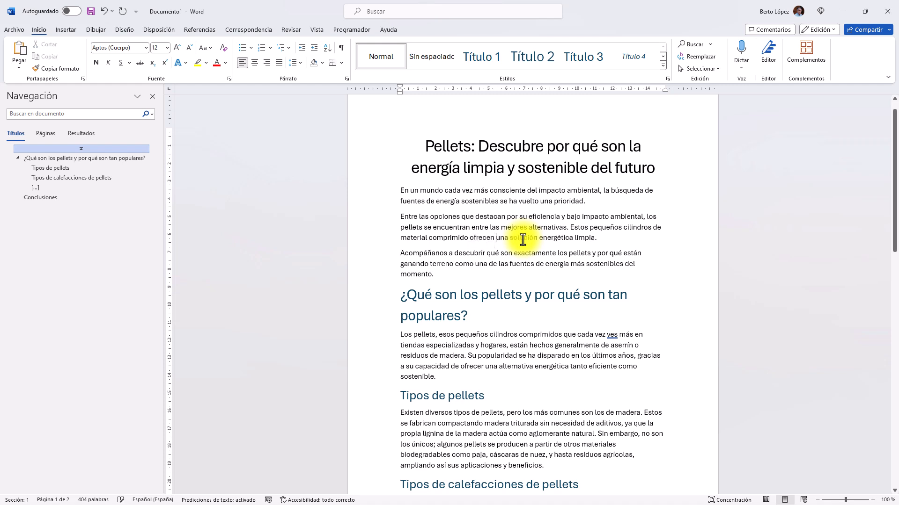
text(de )
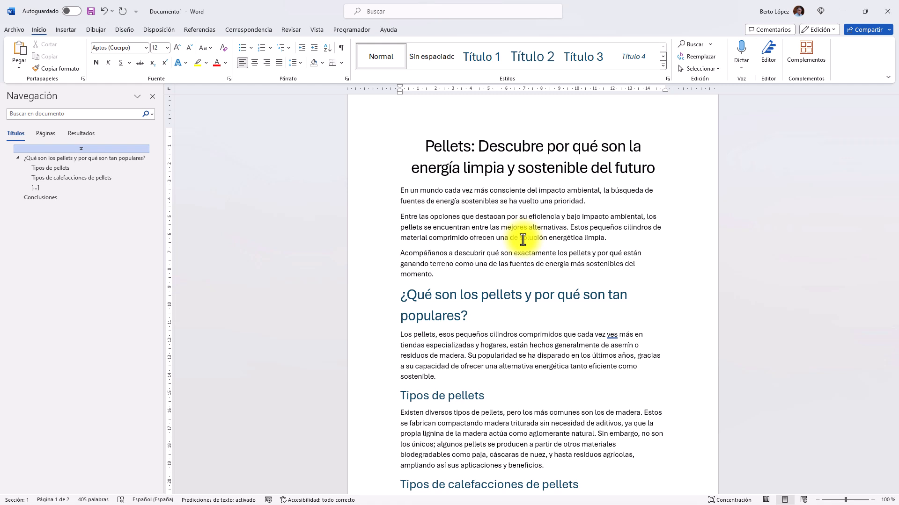
text(las)
key(ctrl+shift+Right)
text(soluciones energética más)
key(BackSpace)
text(, más barat)
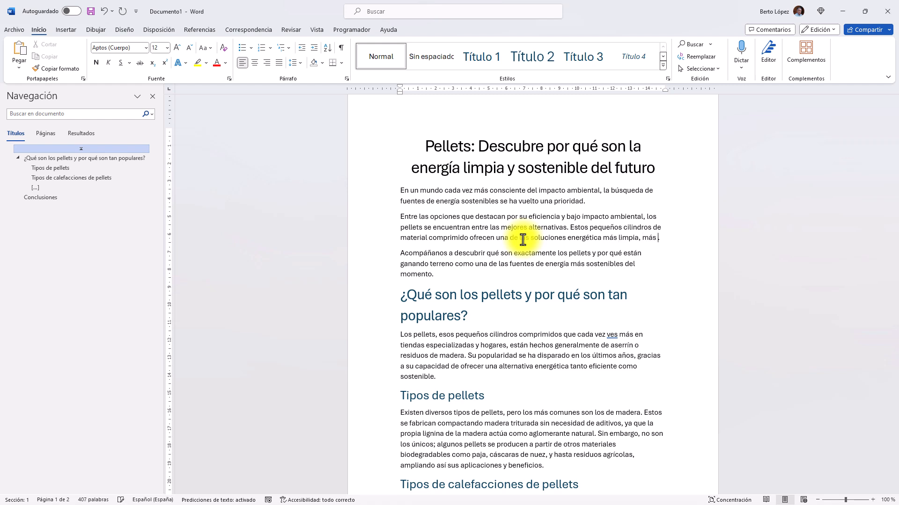
text(as y más as)
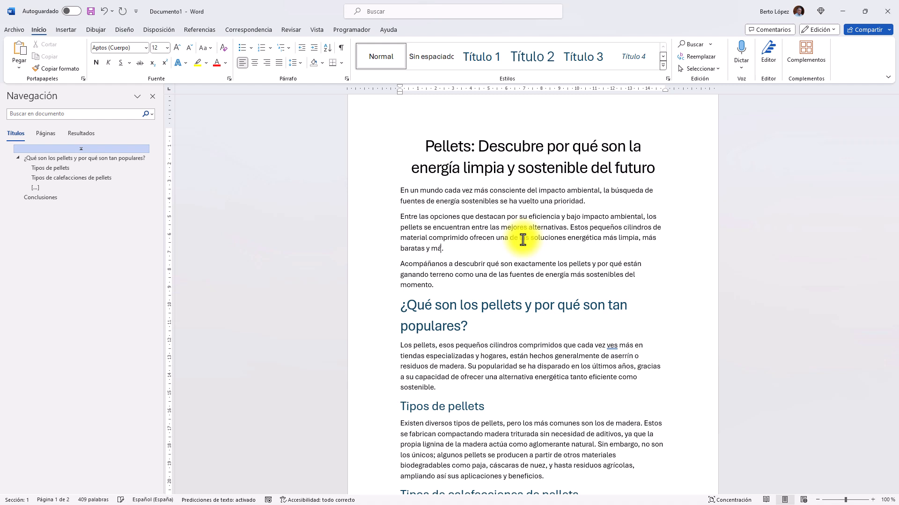
key(BackSpace)
key(BackSpace)
text(sencillas.)
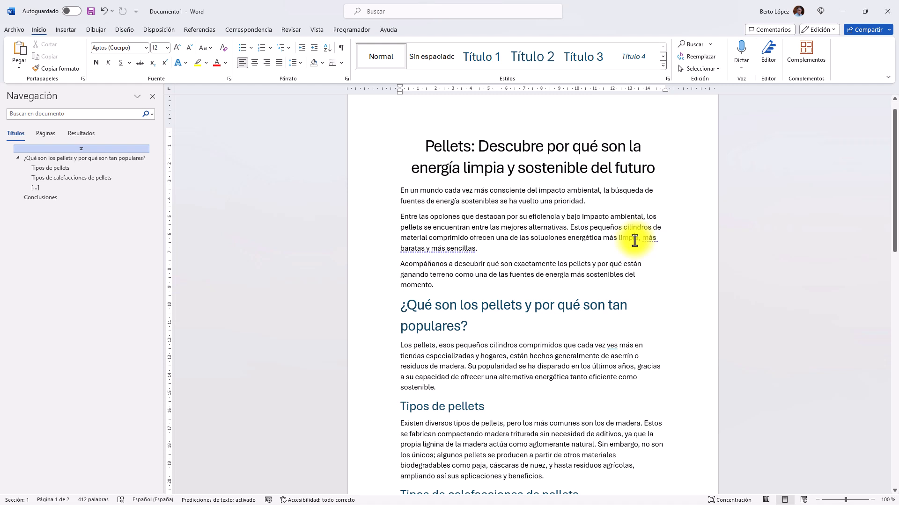
- Correct the misspelled verb in the first paragraph under "¿Qué son los pellets..." so it reads "cada vez se ven más"
click(517, 315)
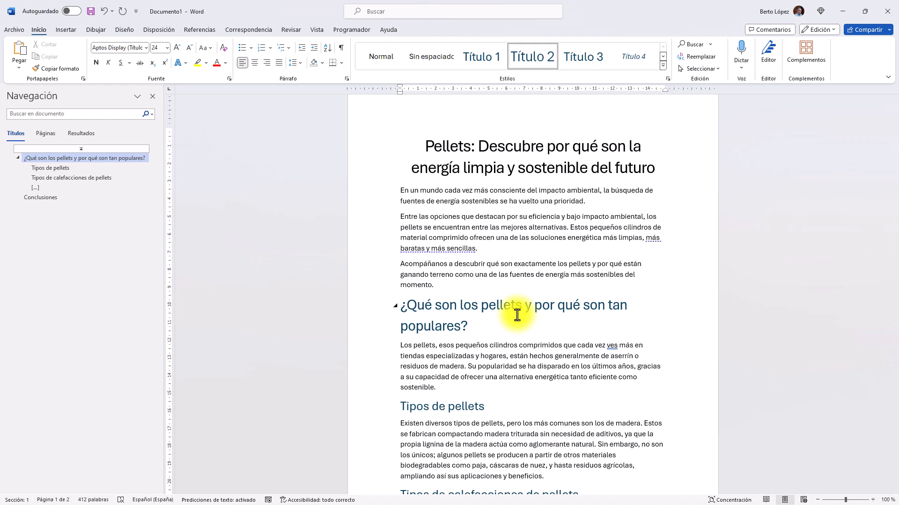
scroll(517, 315, down, 3)
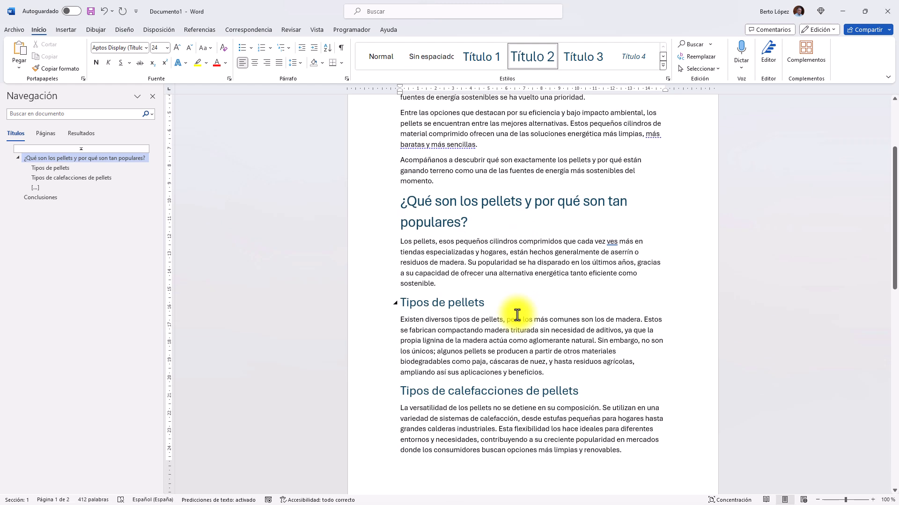
click(621, 244)
text(se usan)
key(Delete)
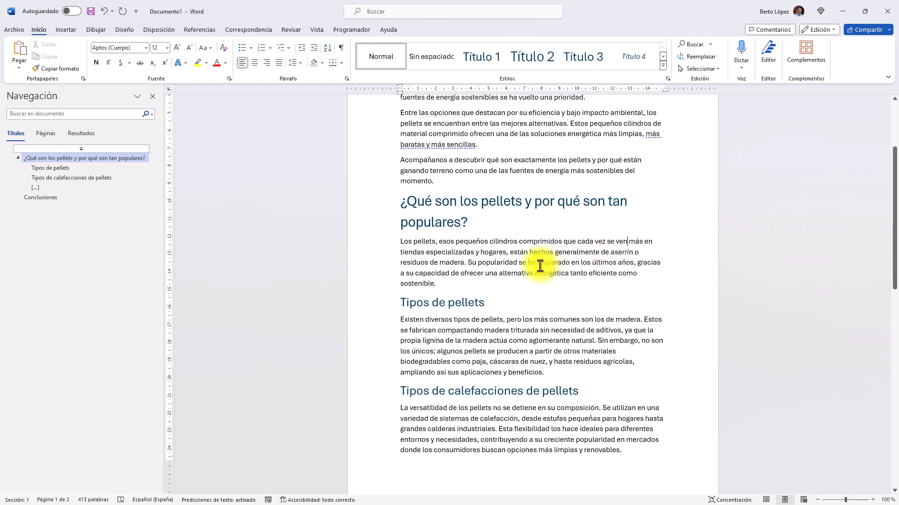
- Split that section's opening paragraph in two after "residuos de madera.", starting the new one at "Su popularidad"
click(469, 267)
key(BackSpace)
key(Return)
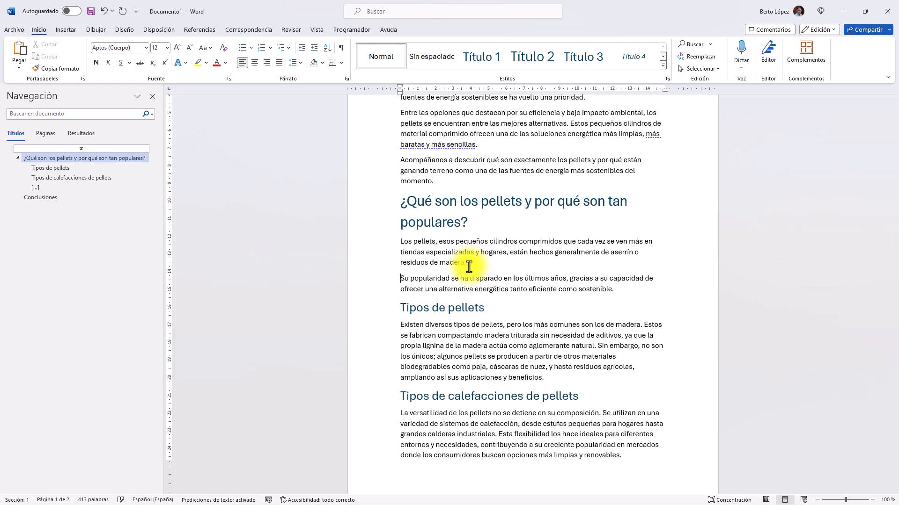
click(538, 340)
scroll(538, 341, up, 4)
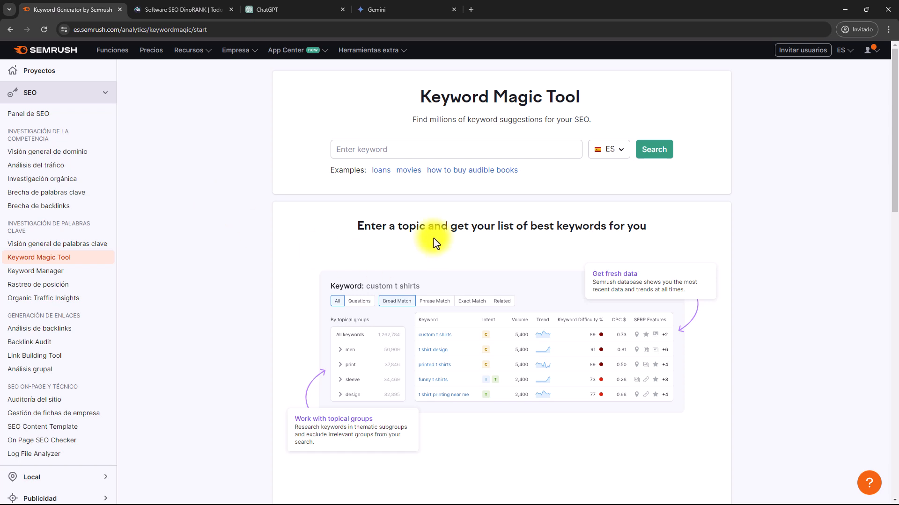
- Switch to Semrush's Keyword Magic Tool and search the Spanish database for "pellet"
click(401, 149)
text(pe)
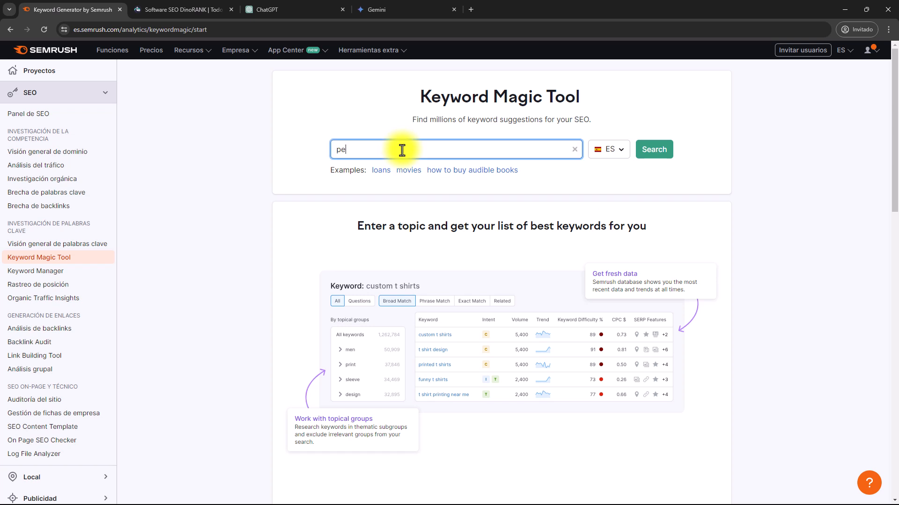
text(llet)
key(Return)
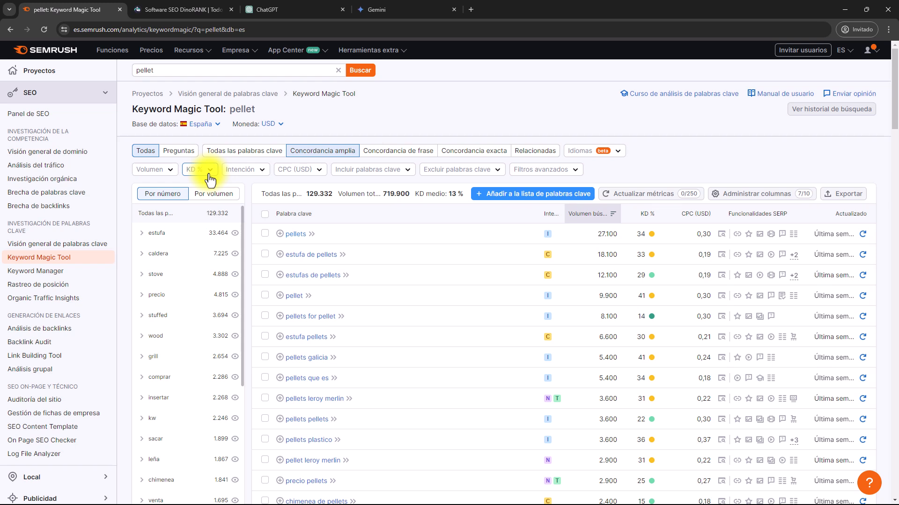
- Filter the pellet keyword list to a maximum keyword difficulty (KD) of 10%
click(209, 179)
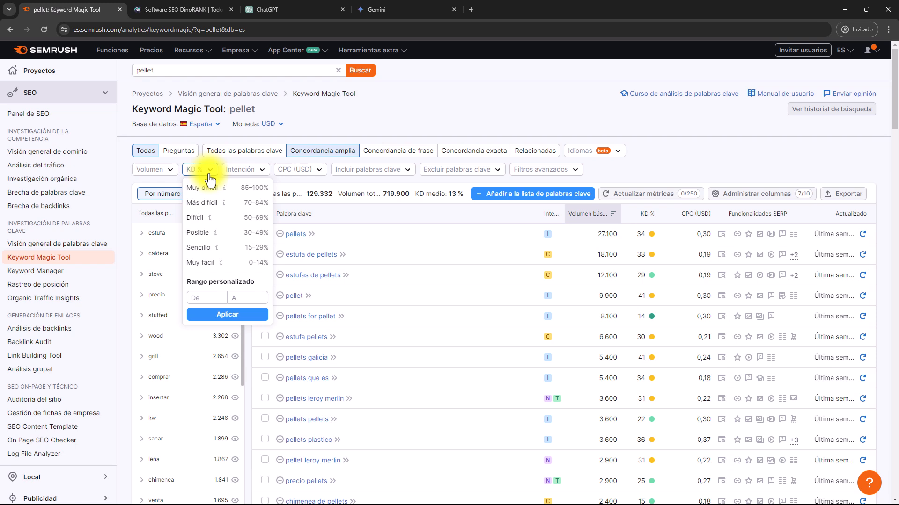
click(242, 296)
text(10)
click(228, 314)
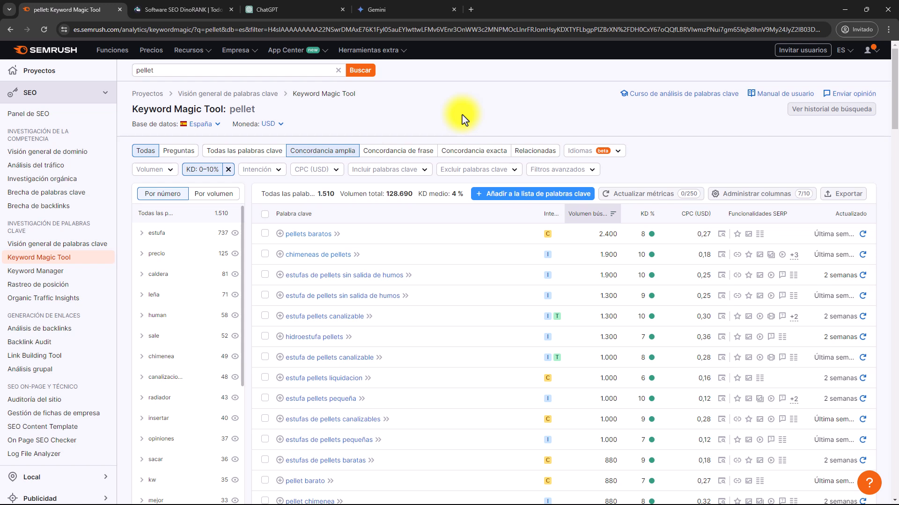
- Switch to DinoRANK, run a keyword research for "pellet" in Spain, and review the related keywords and search volumes
click(165, 9)
click(221, 160)
text(pellet)
key(Return)
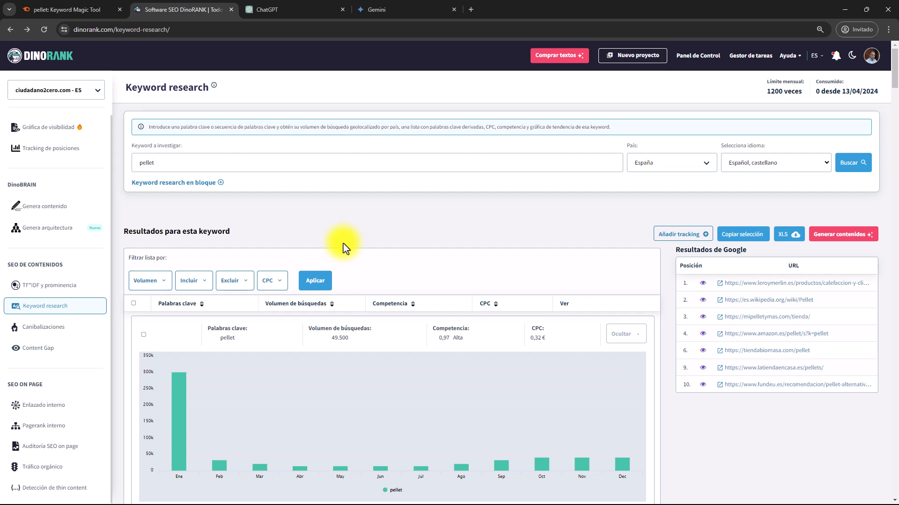
scroll(344, 245, down, 12)
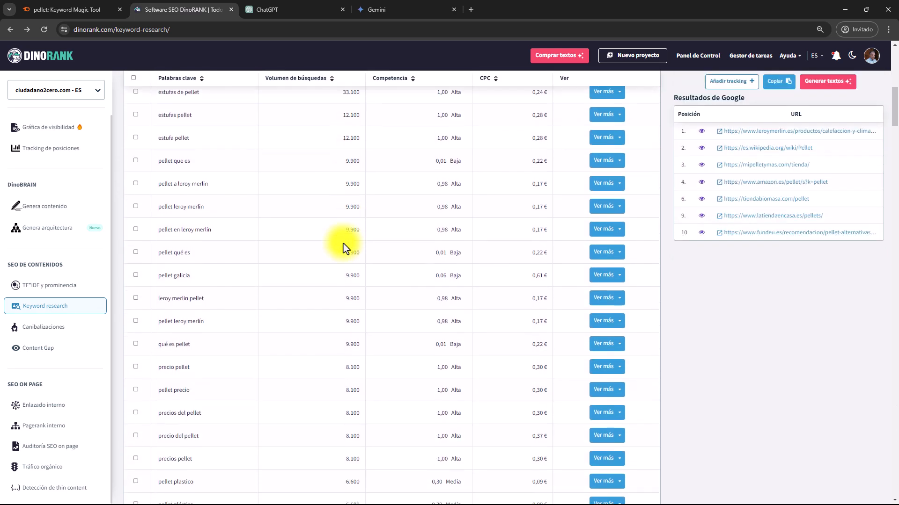
scroll(343, 243, down, 5)
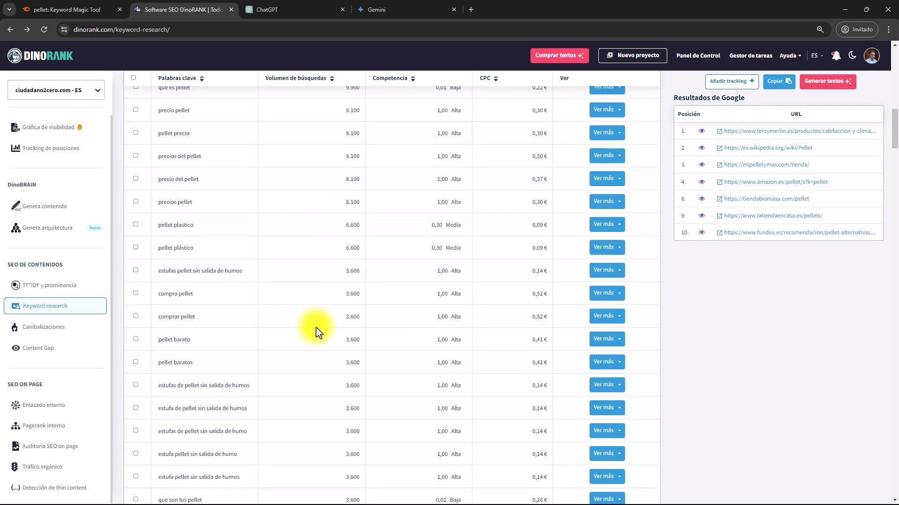
scroll(316, 330, up, 1)
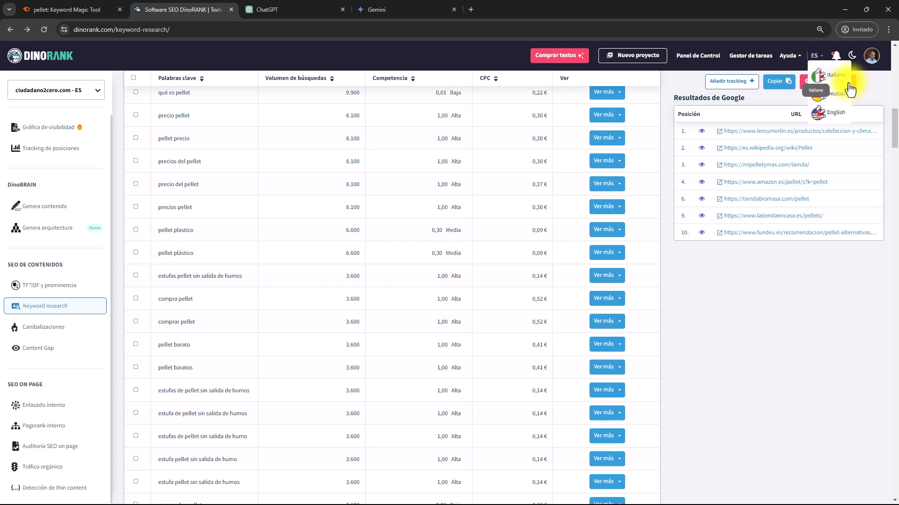
- Open the DinoBRAIN text generator from the keyword research results, look at its page, and close it
click(828, 82)
click(471, 309)
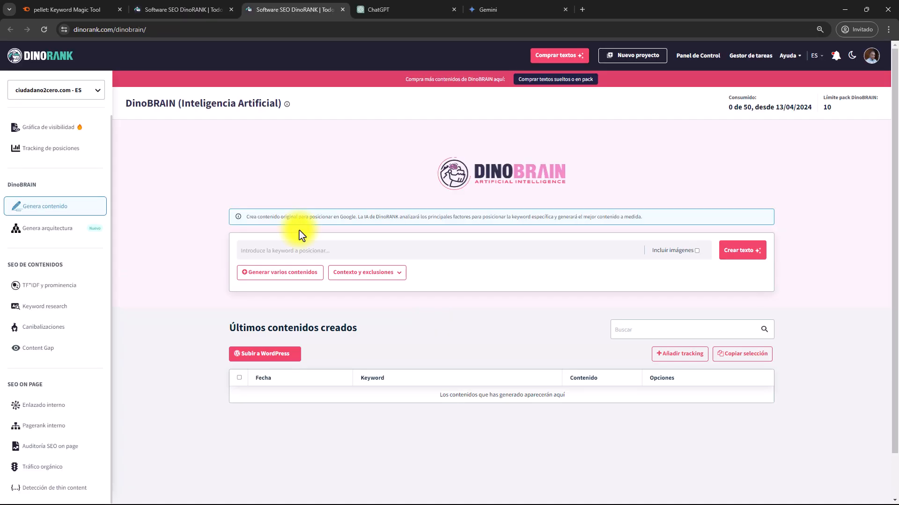
click(342, 9)
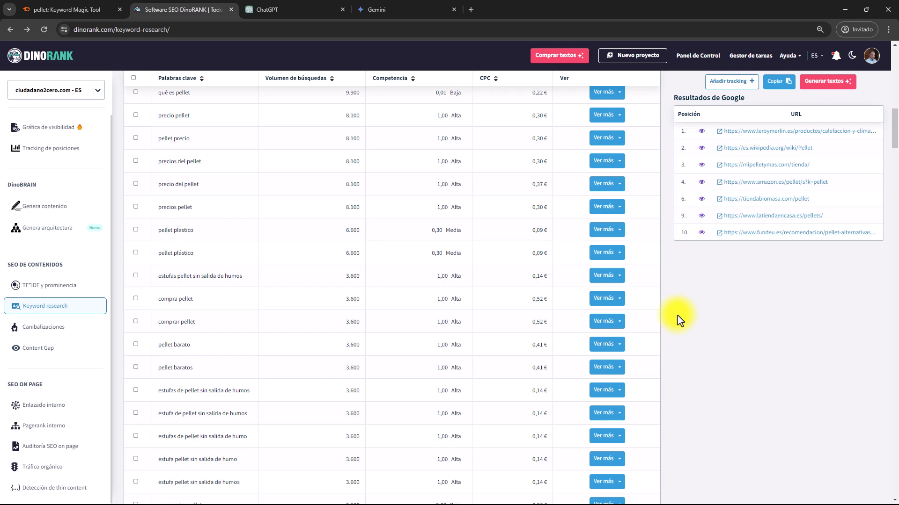
- Search Google for "que es seo ciudadano 2.0" in a new browser tab, open the Ciudadano 2.0 article on SEO, and review its opening sections
click(471, 10)
text(que es se)
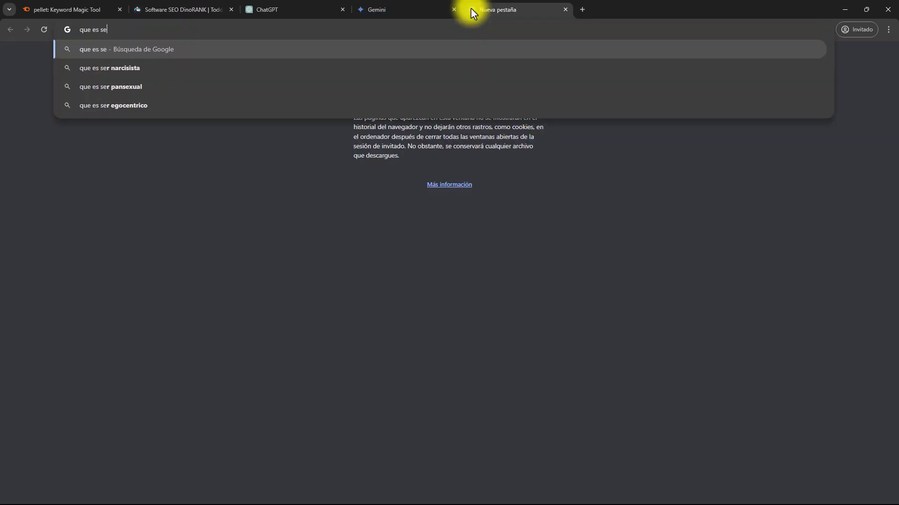
text(o ciudadano 2.0)
key(Return)
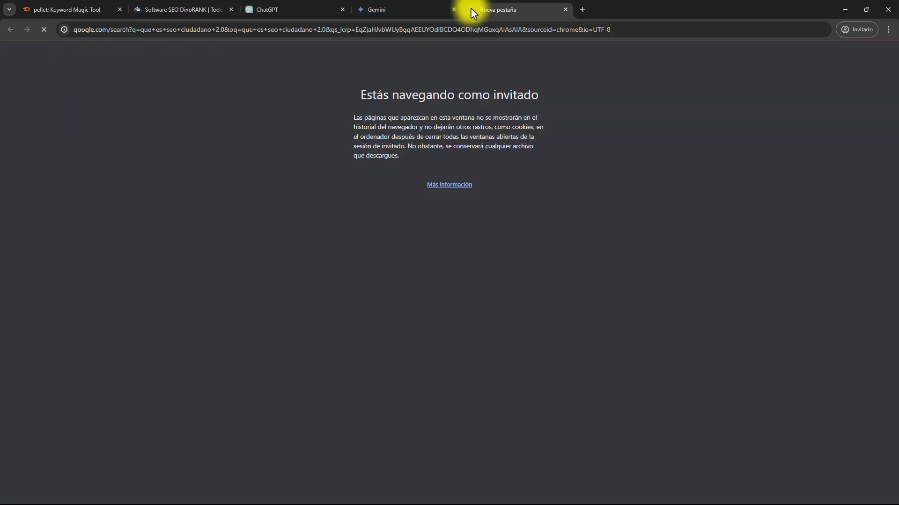
click(225, 165)
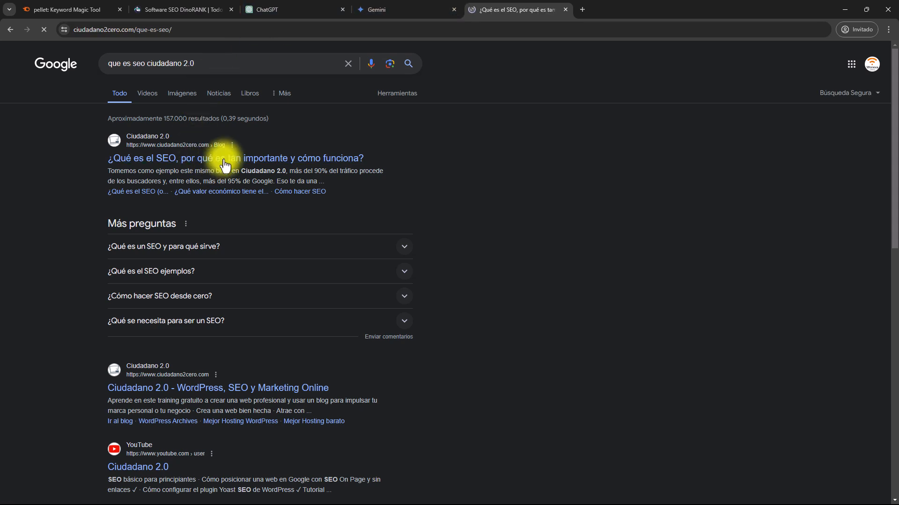
scroll(169, 409, down, 5)
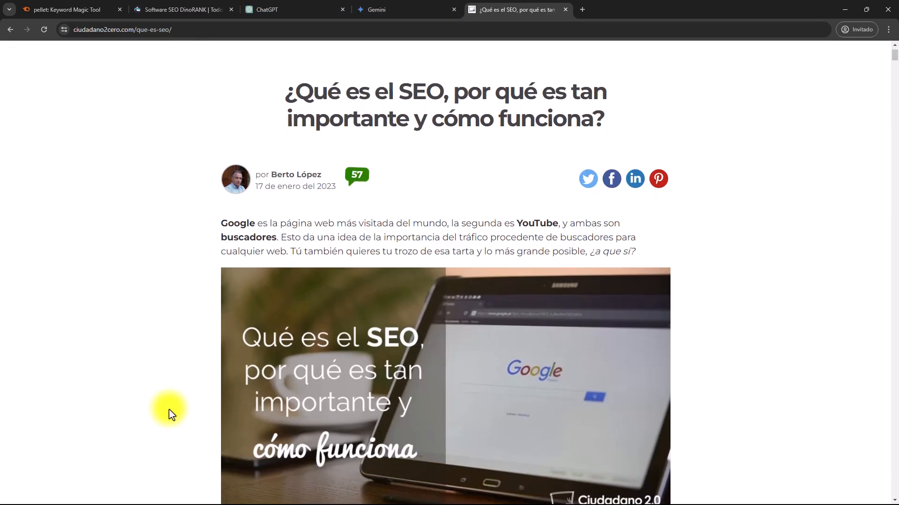
scroll(169, 409, down, 8)
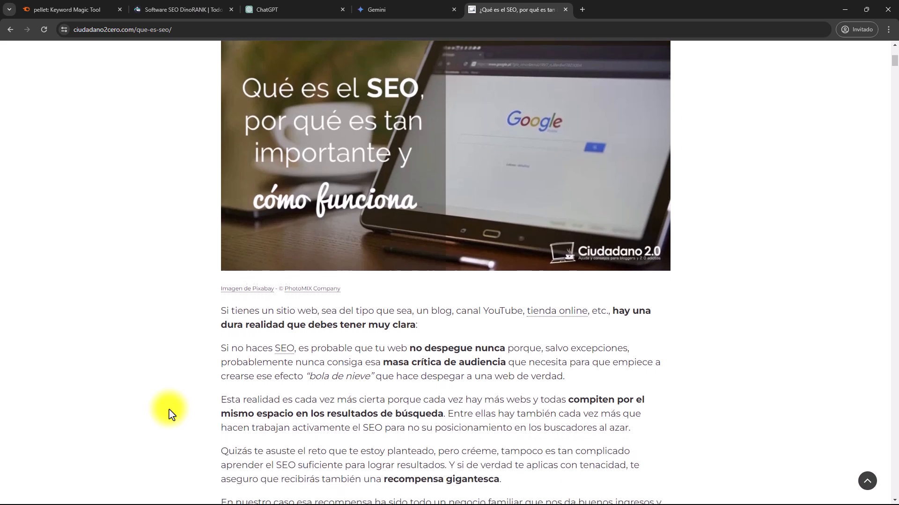
scroll(170, 409, down, 4)
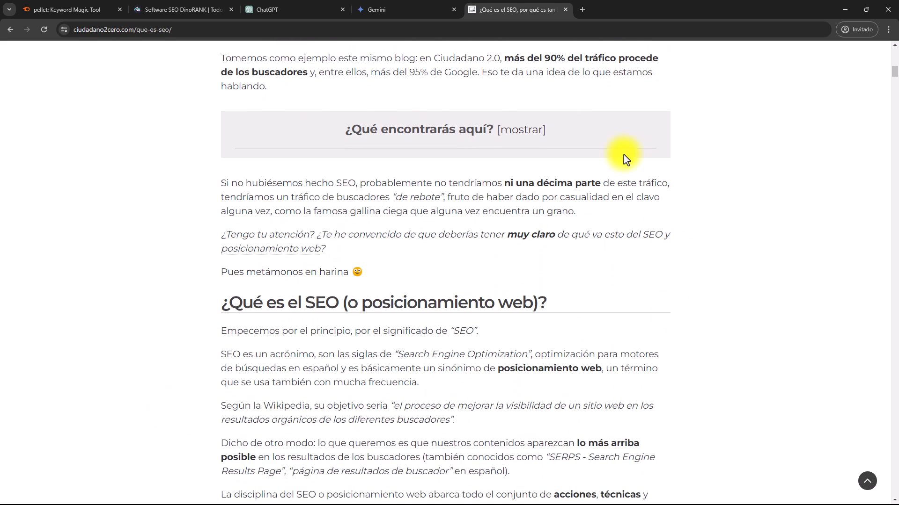
- Expand the SEO article's table of contents, examine its sections down to the "zapatos" keyword analysis example, and close the article
click(522, 130)
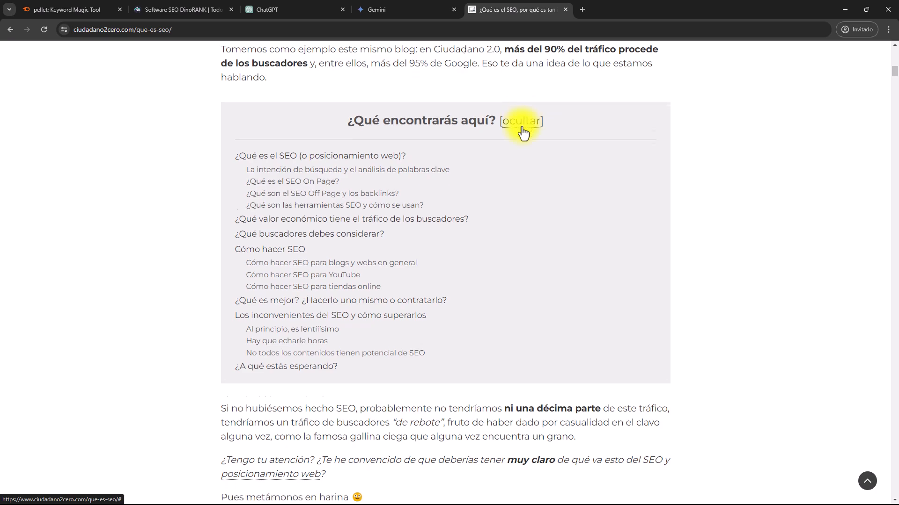
scroll(523, 133, down, 20)
scroll(523, 134, down, 13)
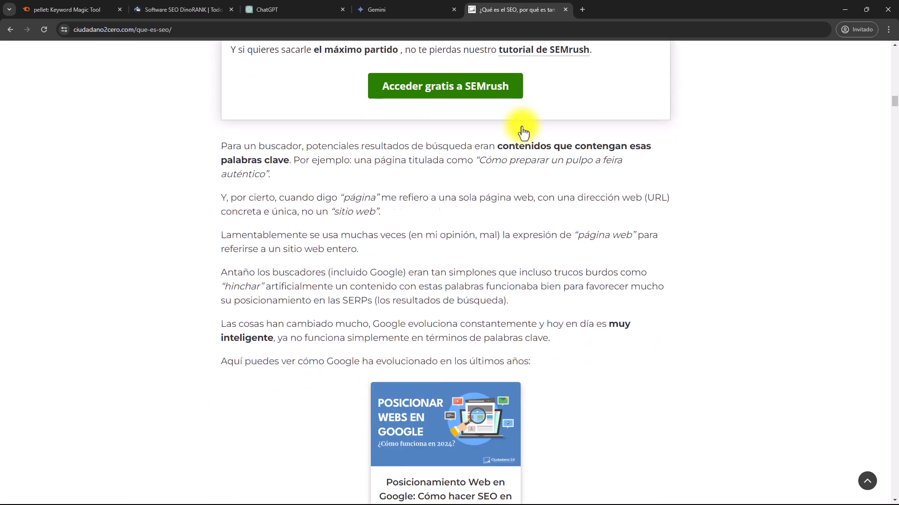
scroll(523, 134, down, 20)
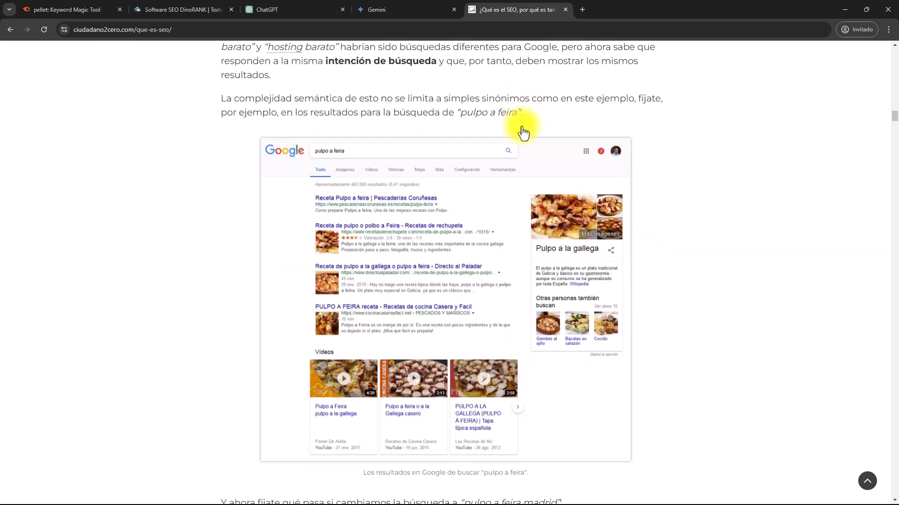
scroll(523, 133, down, 10)
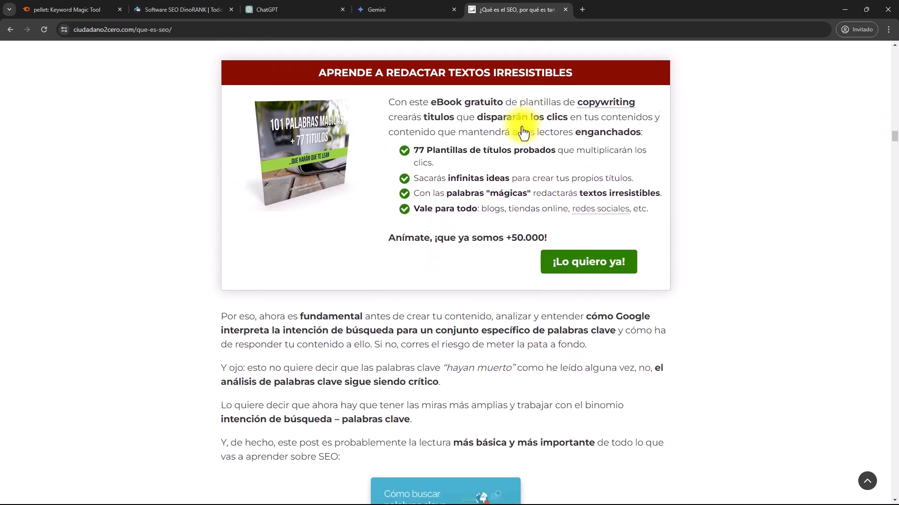
scroll(522, 134, down, 8)
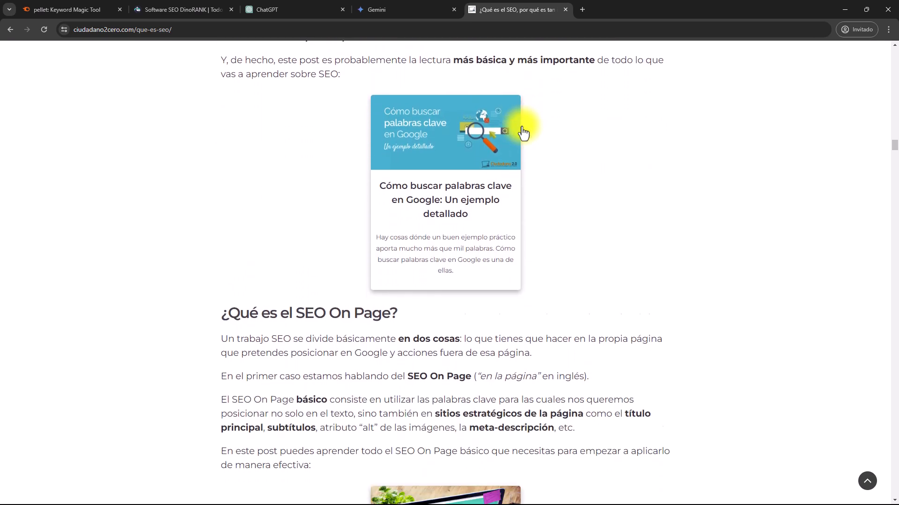
scroll(523, 133, down, 12)
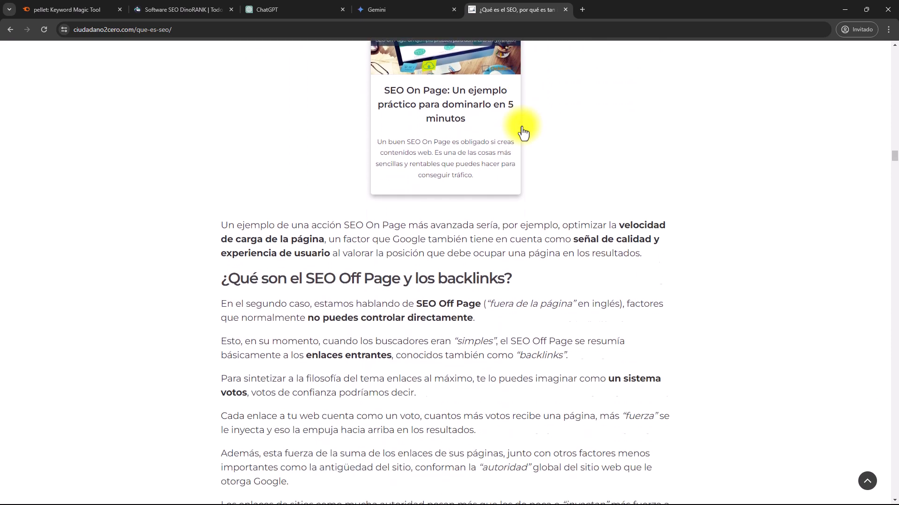
scroll(522, 134, down, 15)
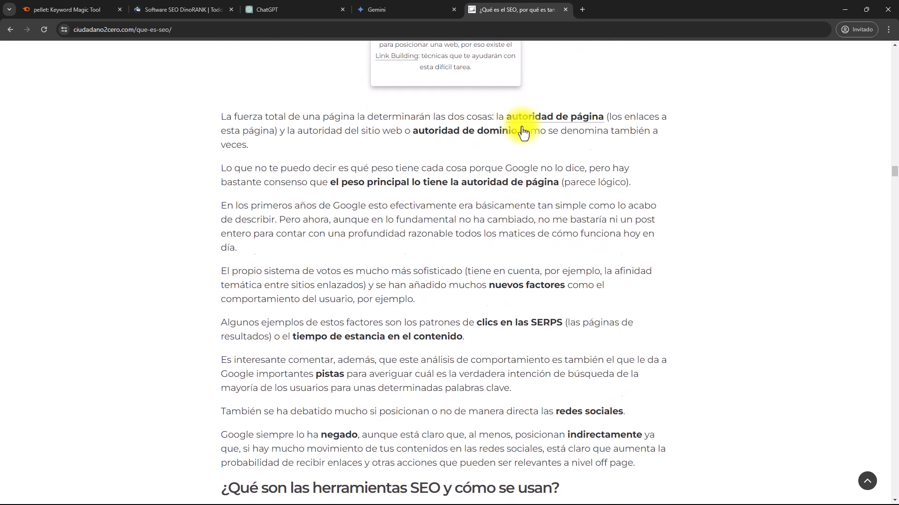
scroll(523, 133, down, 3)
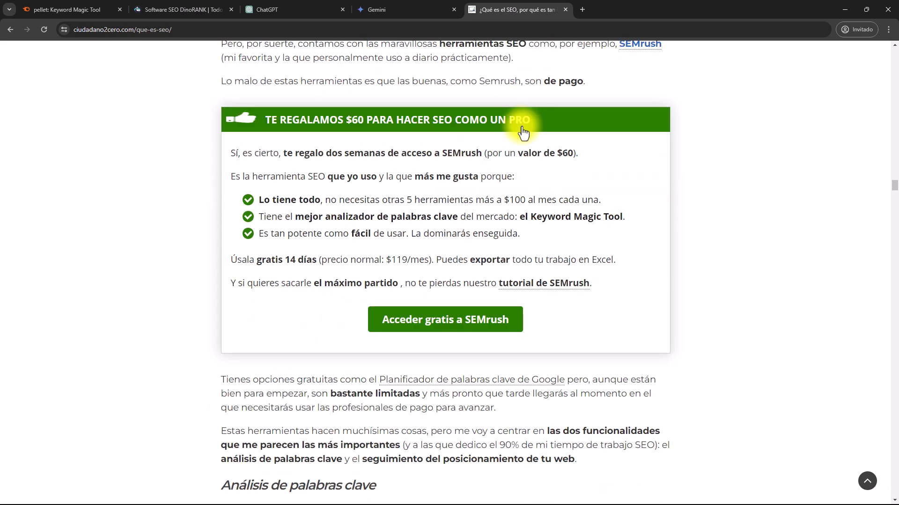
scroll(523, 133, down, 14)
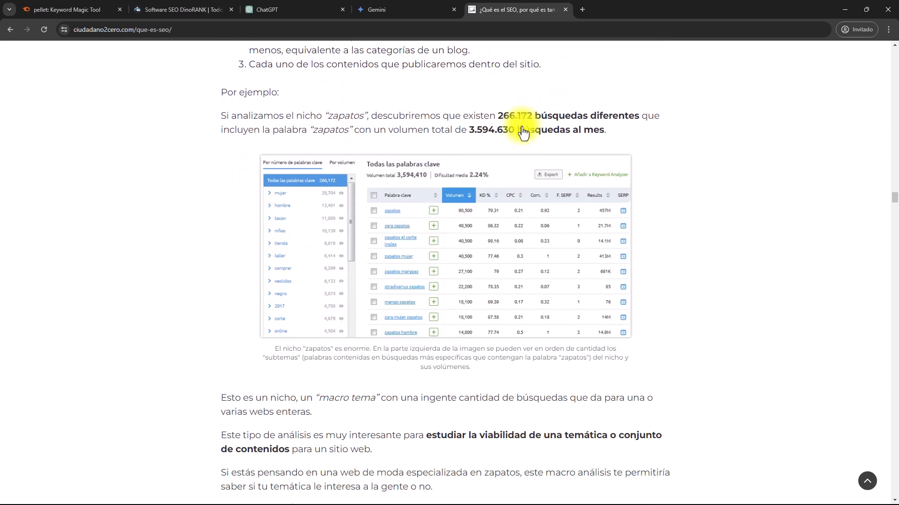
scroll(523, 134, down, 1)
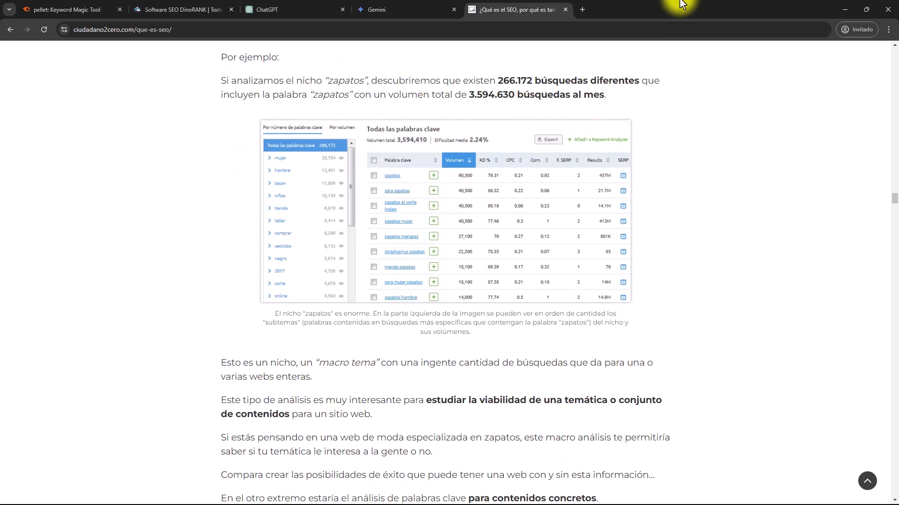
click(566, 8)
- Switch to Gemini and ask in Spanish for closely semantically related content topics not specifically about pellets, such as "calefacción ecológica, huella de carbono, etc."
click(398, 10)
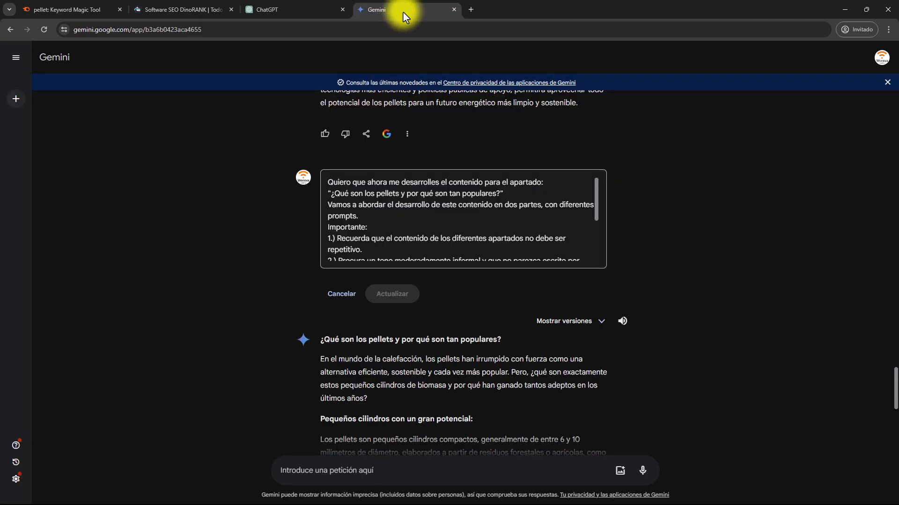
click(341, 469)
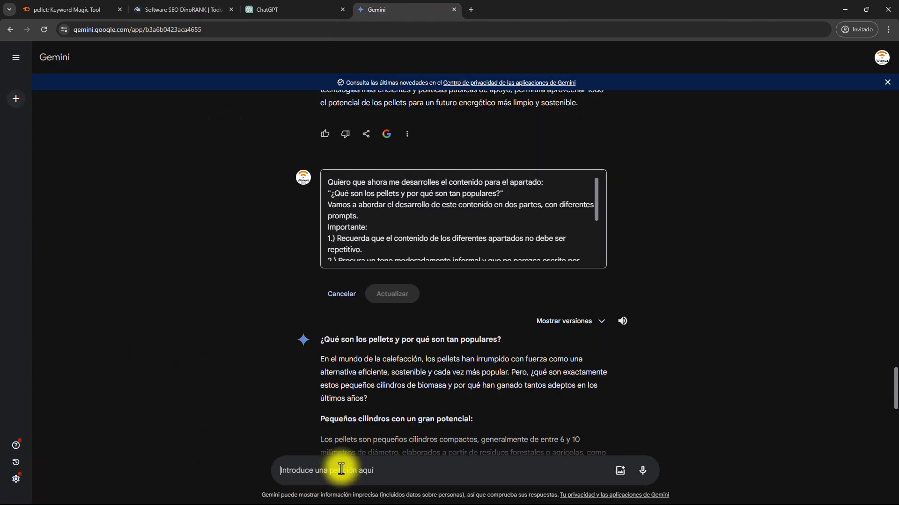
text(¿Para crear contenidos, ¿me puedes proponer temáticas semánticamente muy relacionadas, pero que no hablen concretamente de pellets como, por ejemplo, "calefacción ecológica, huella de carbono, etc."?)
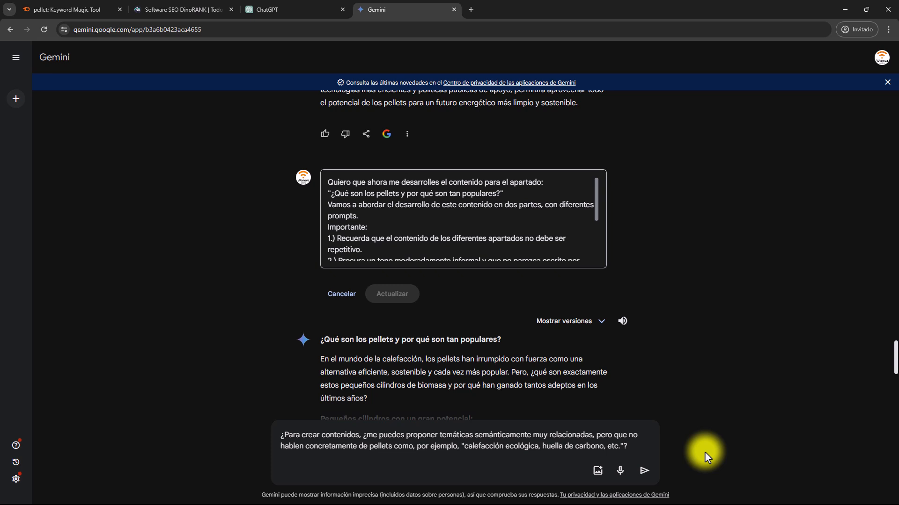
click(644, 470)
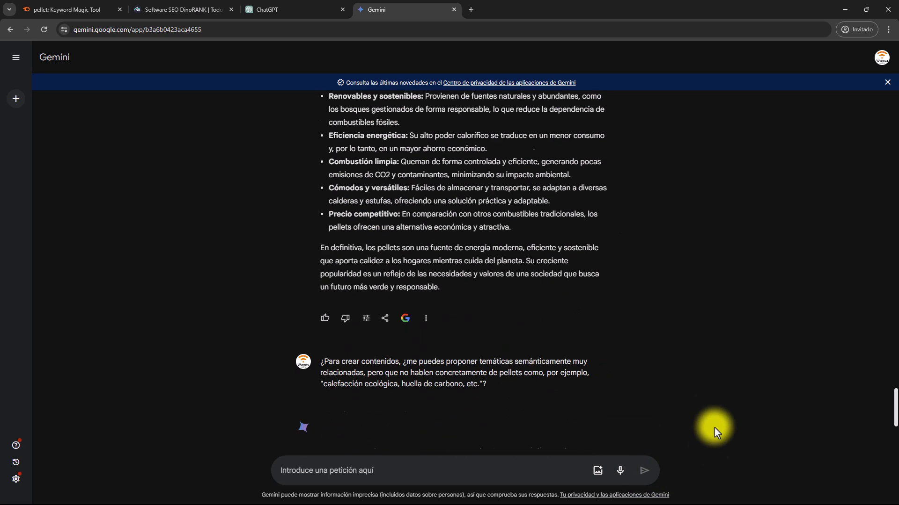